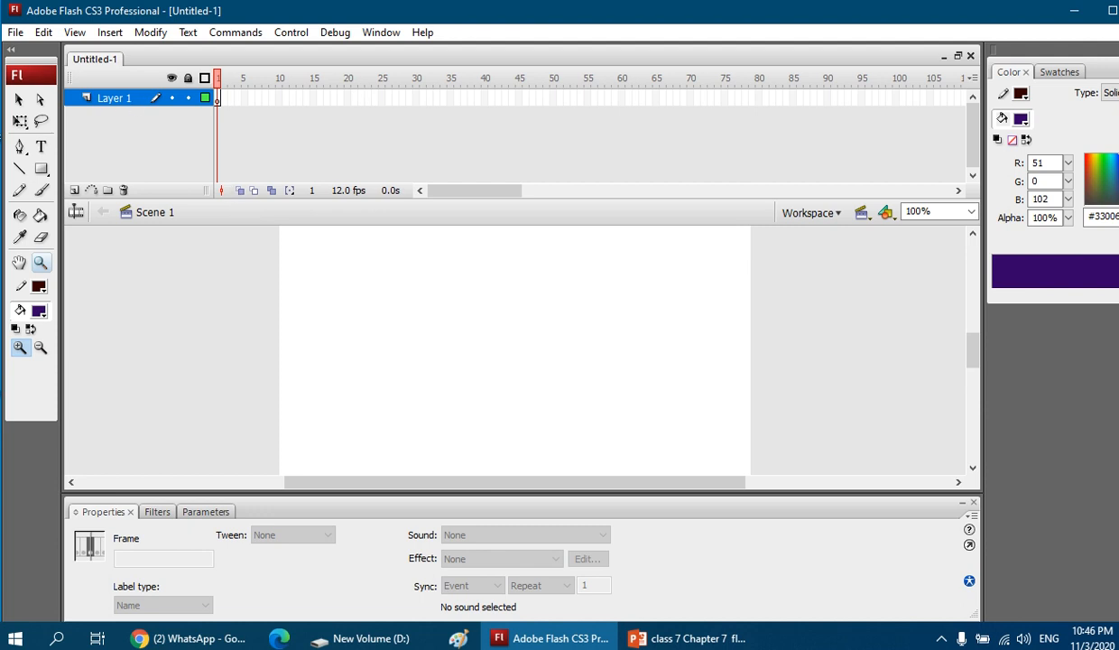
Import the bird picture from the Saved Pictures folder onto the stage.
click(14, 33)
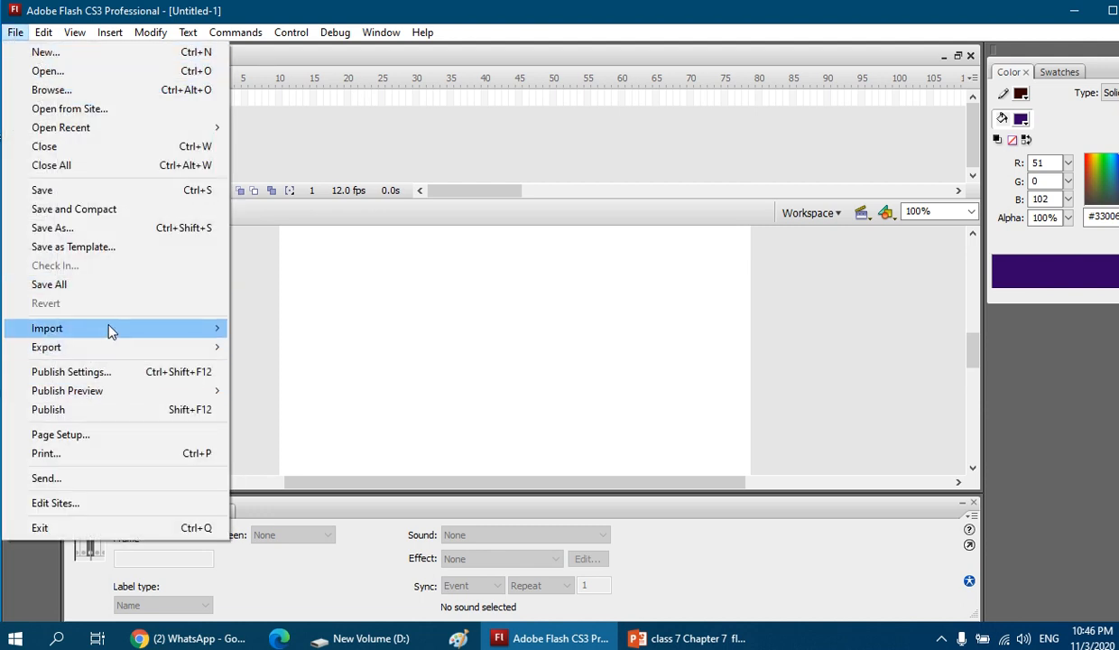
mouse_move(144, 326)
click(294, 330)
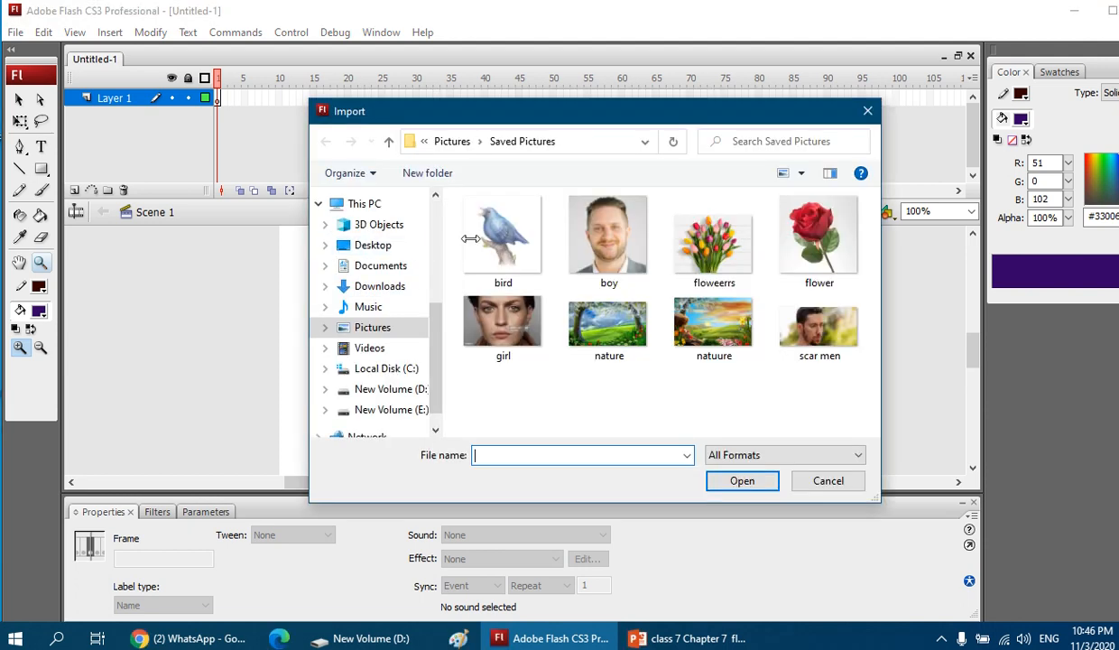
double_click(522, 246)
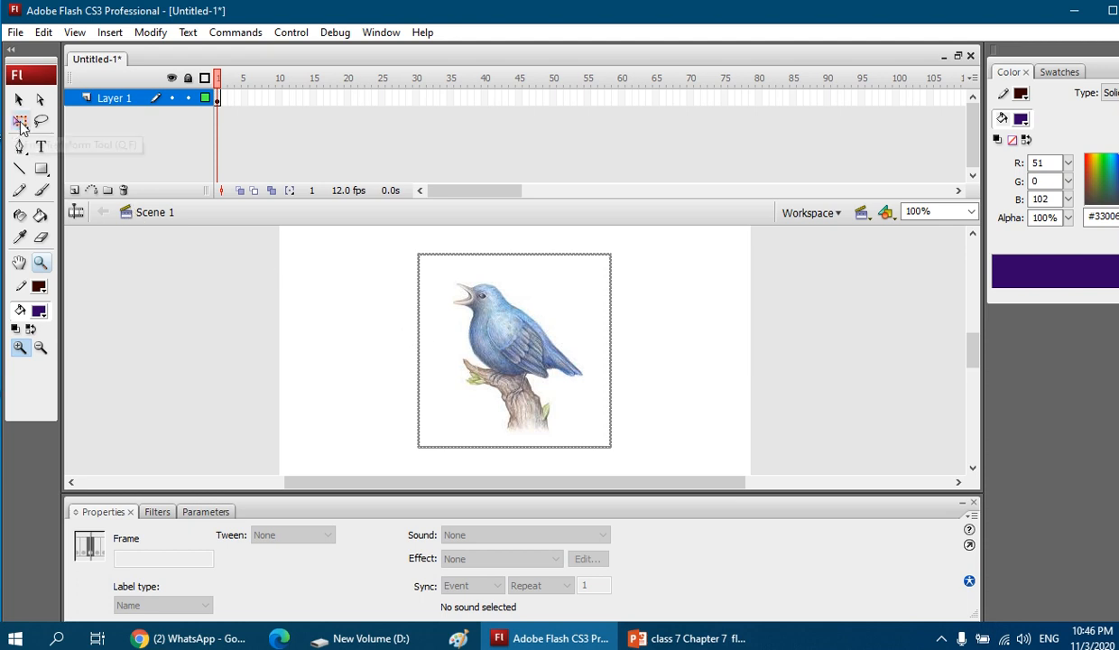
Move the bird picture with the Free Transform tool to about X 123, Y 89 on the stage.
click(21, 123)
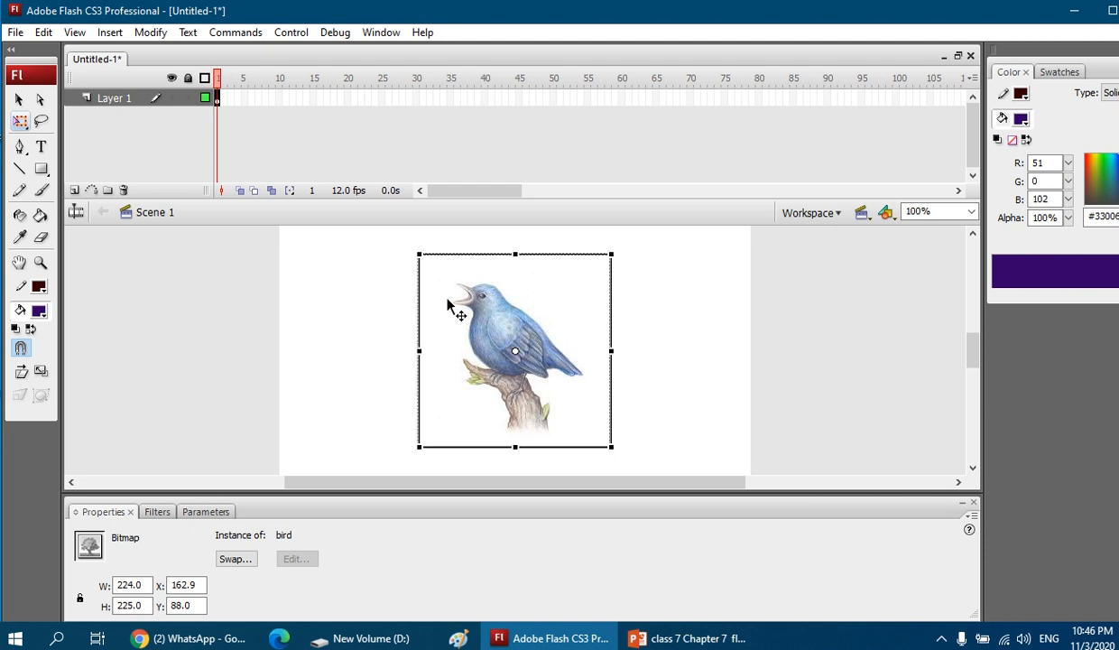
click(26, 132)
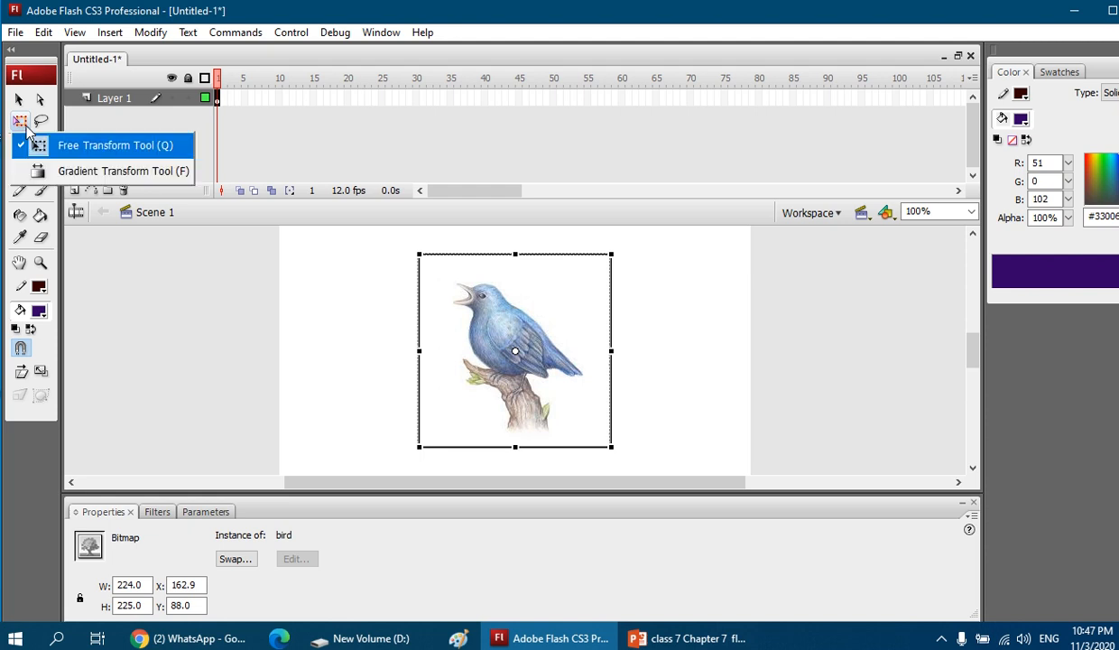
click(73, 144)
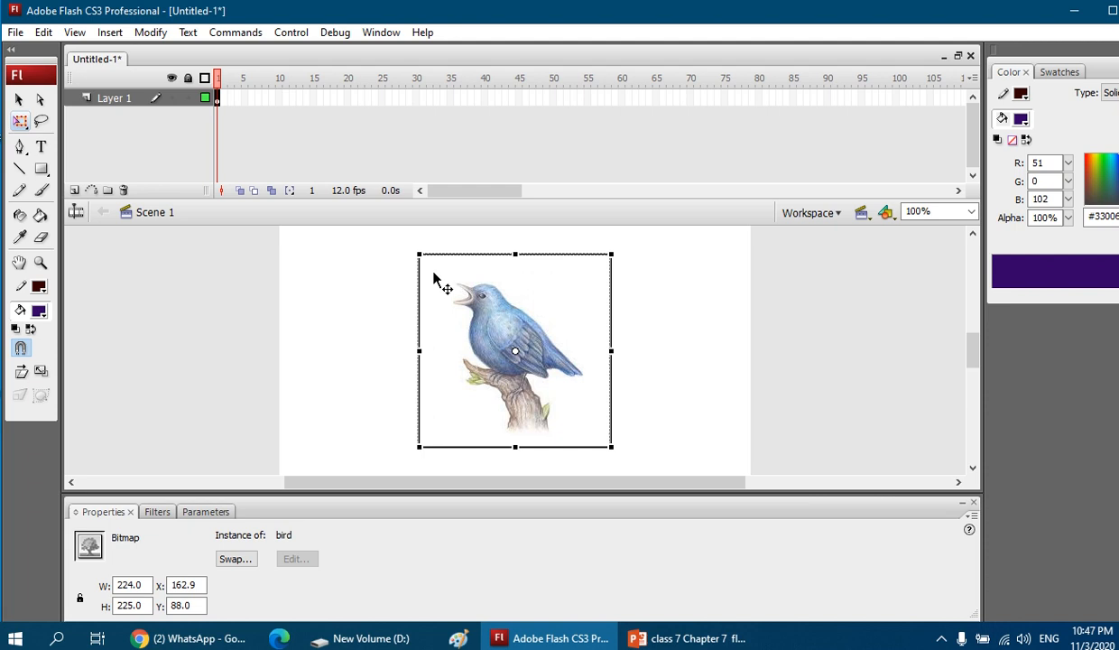
drag(441, 274, 577, 299)
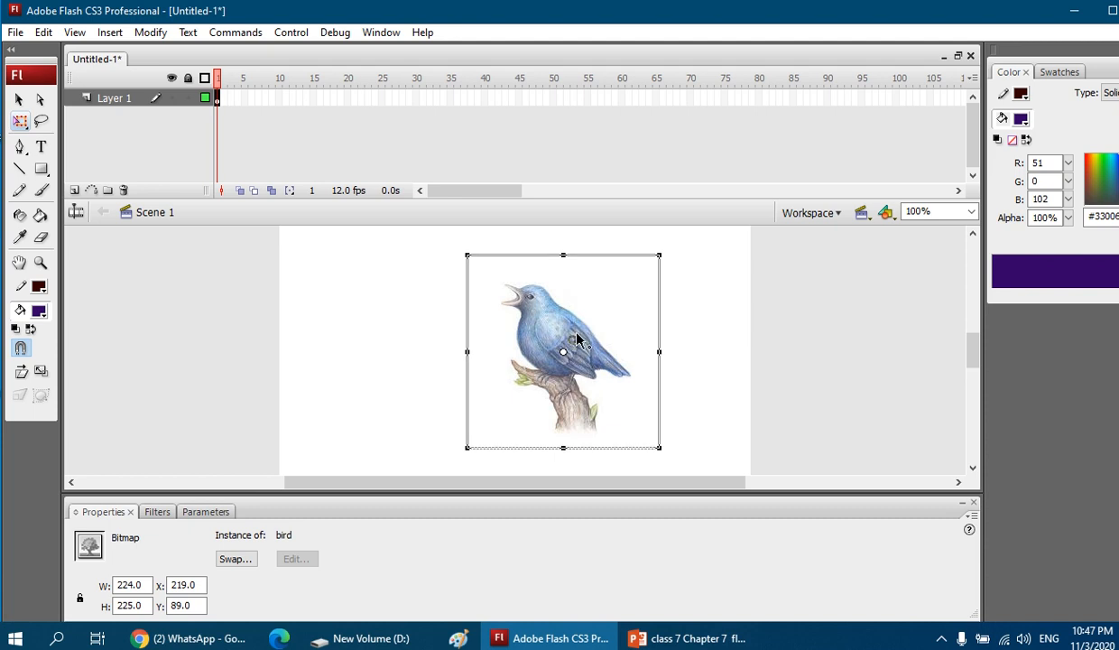
drag(587, 335, 510, 323)
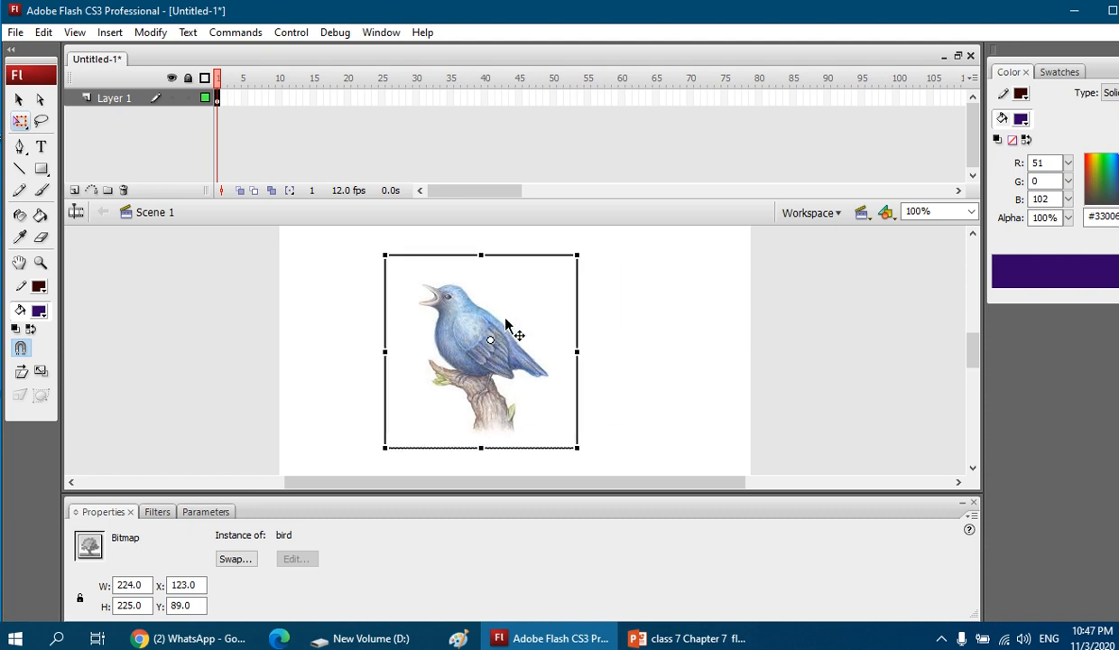
Rotate the bird clockwise about its centre, then counterclockwise about a transformation point shifted toward the picture's upper right.
click(481, 353)
drag(391, 246, 415, 233)
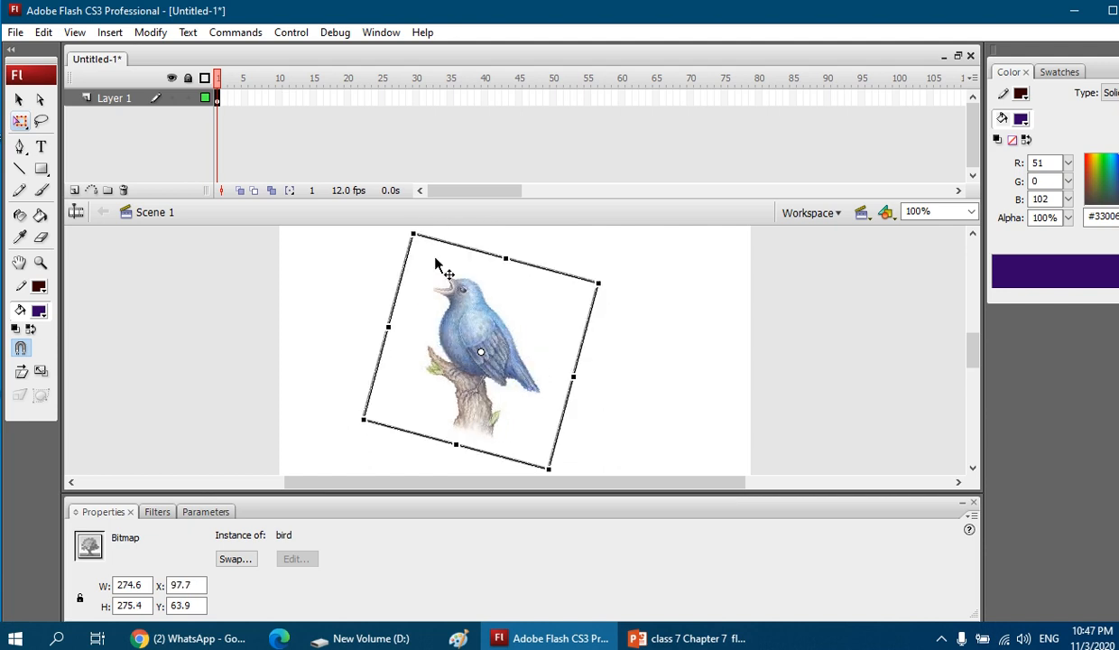
drag(483, 352, 520, 332)
drag(424, 230, 395, 301)
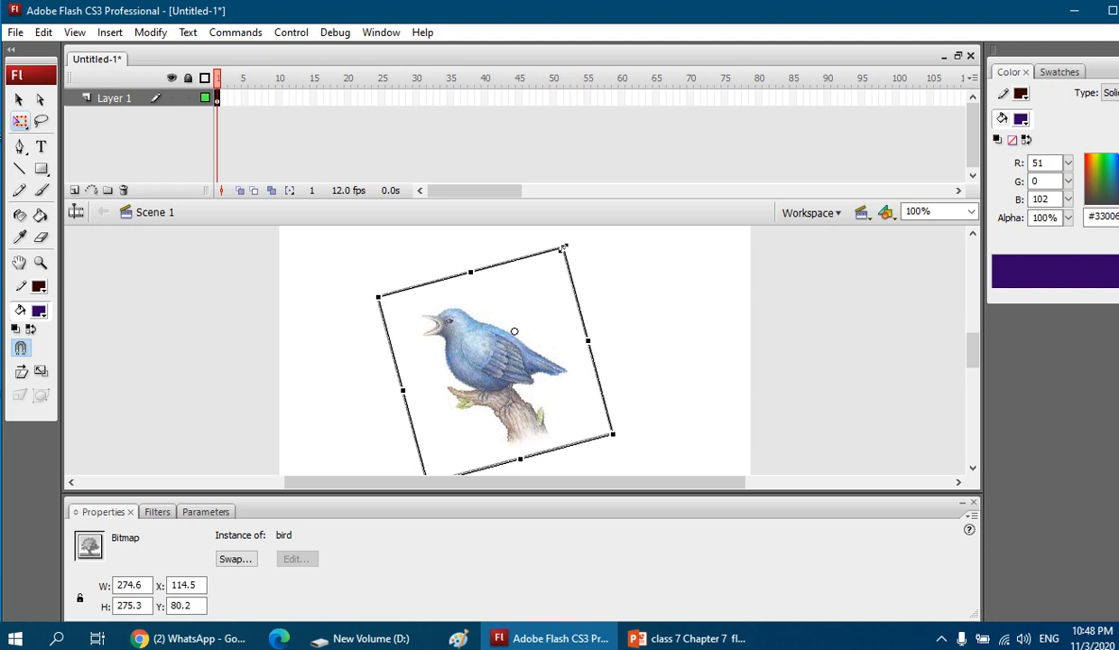
Shrink the tilted bird picture to about 174 by 198 px and bring its transformation point back near the centre.
mouse_move(563, 246)
mouse_down()
mouse_move(552, 282)
mouse_move(561, 249)
mouse_move(536, 262)
mouse_move(516, 298)
mouse_move(540, 287)
mouse_move(531, 293)
mouse_move(560, 249)
mouse_up()
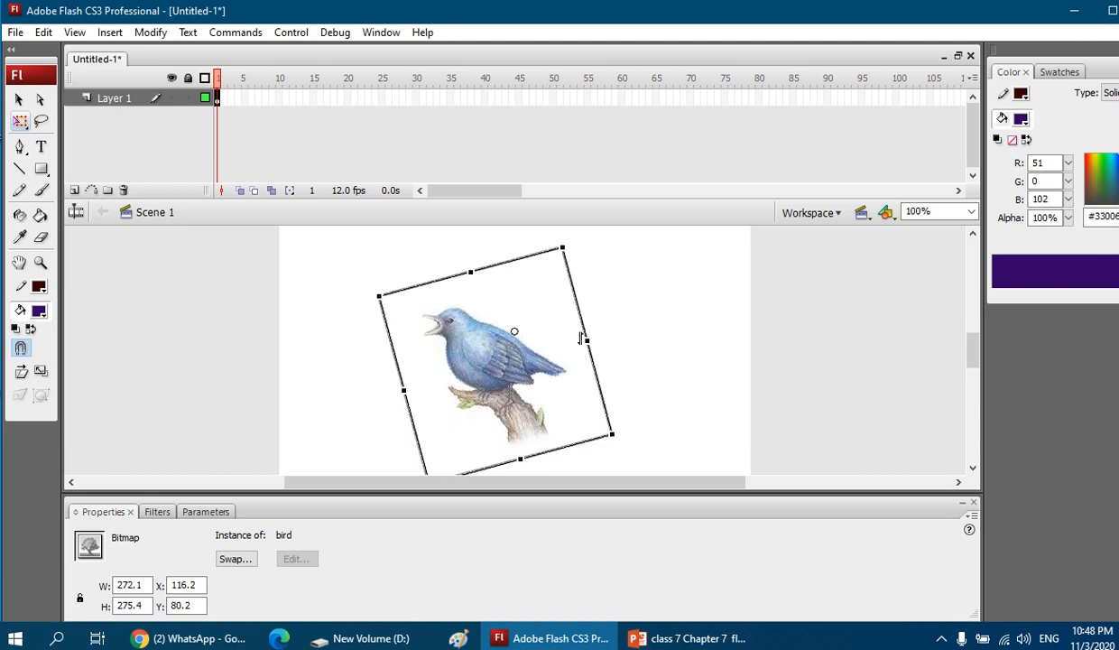
mouse_move(586, 340)
mouse_down()
mouse_move(543, 342)
mouse_move(582, 341)
mouse_up()
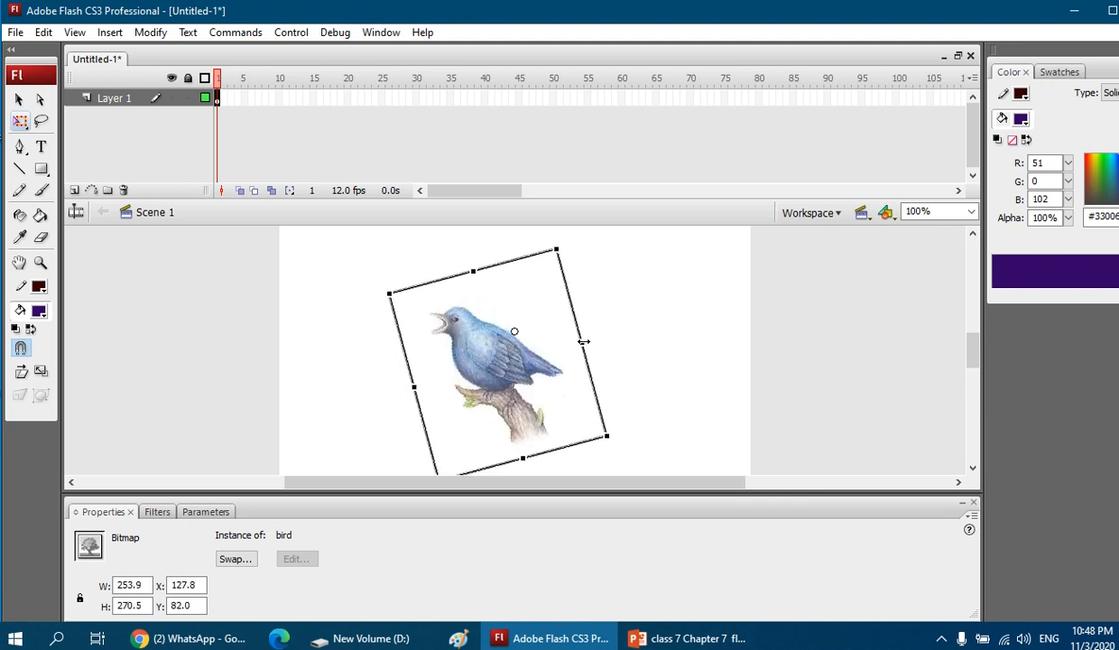
mouse_move(473, 271)
mouse_down()
mouse_move(476, 300)
mouse_move(488, 301)
mouse_move(472, 270)
mouse_up()
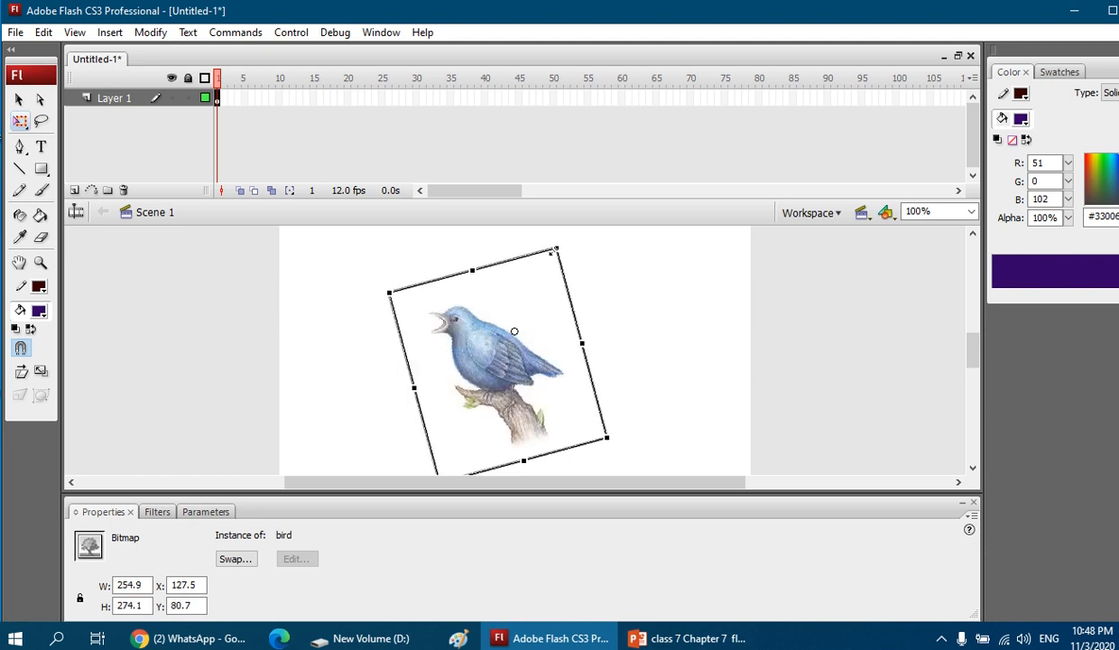
drag(556, 247, 540, 271)
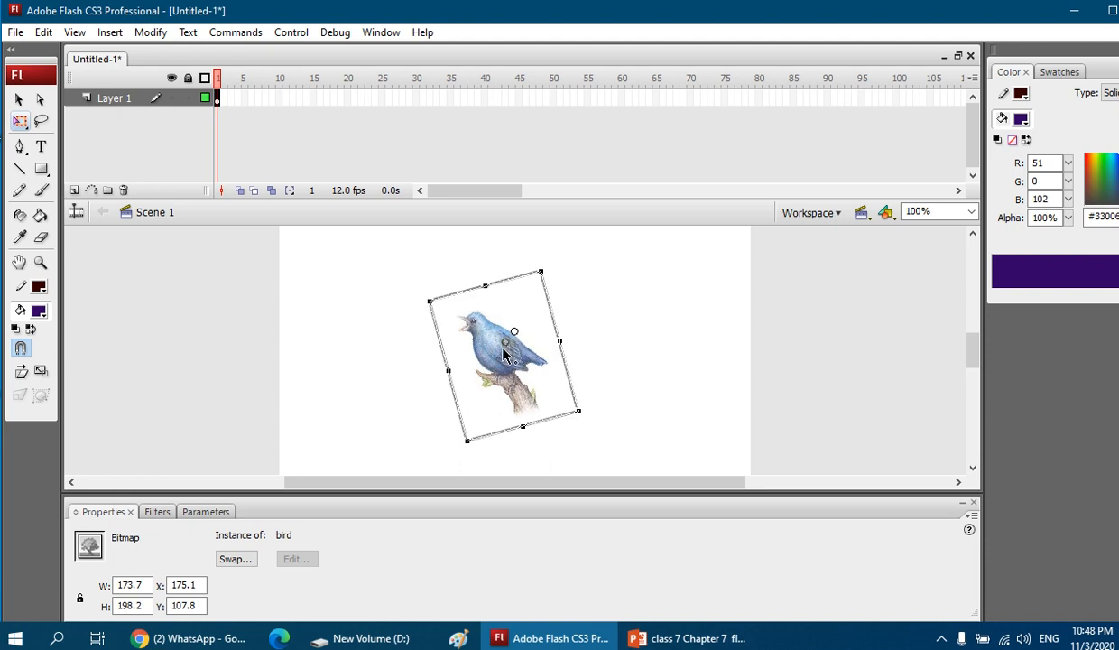
click(502, 360)
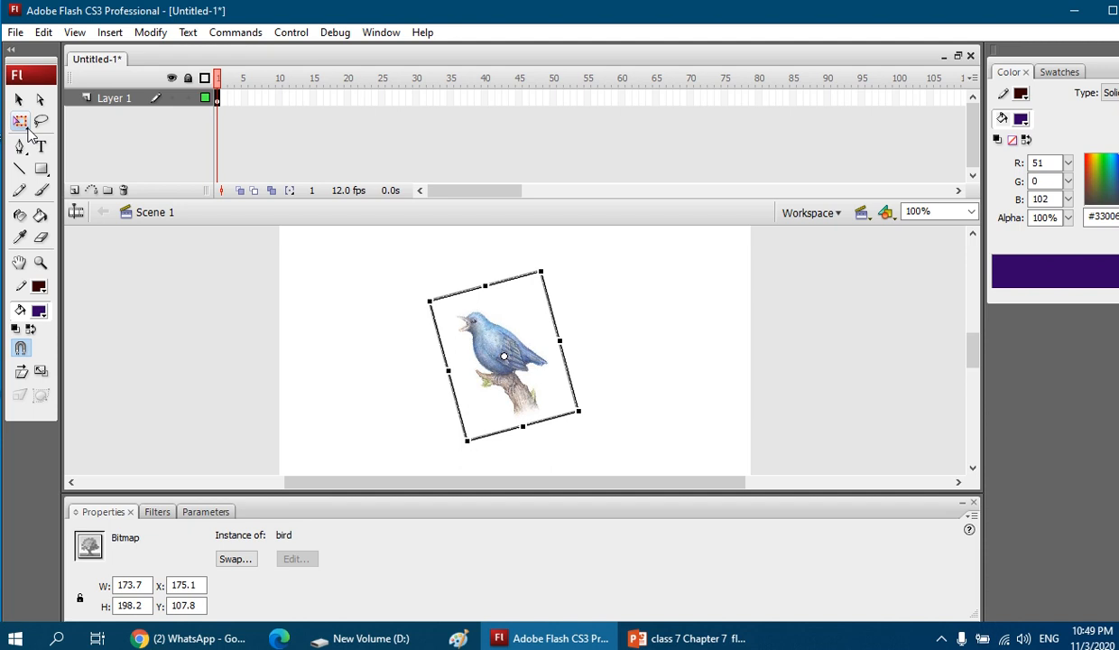
Set the stroke to the green radial gradient and draw a dark purple rectangle beside the bird's lower left.
drag(30, 134, 87, 166)
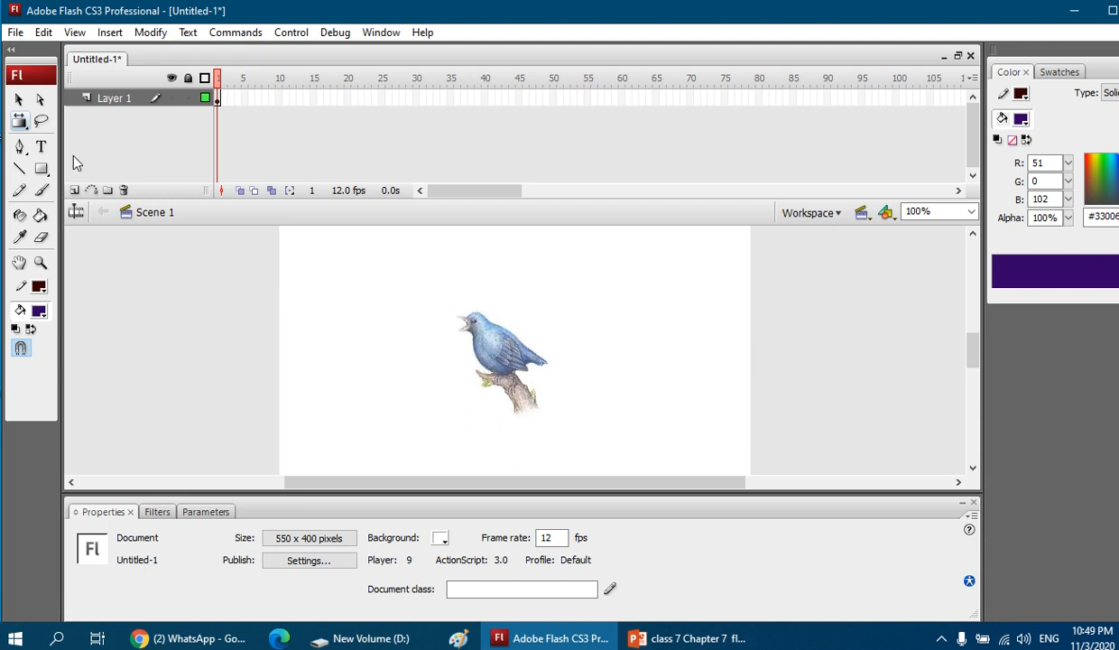
key(f)
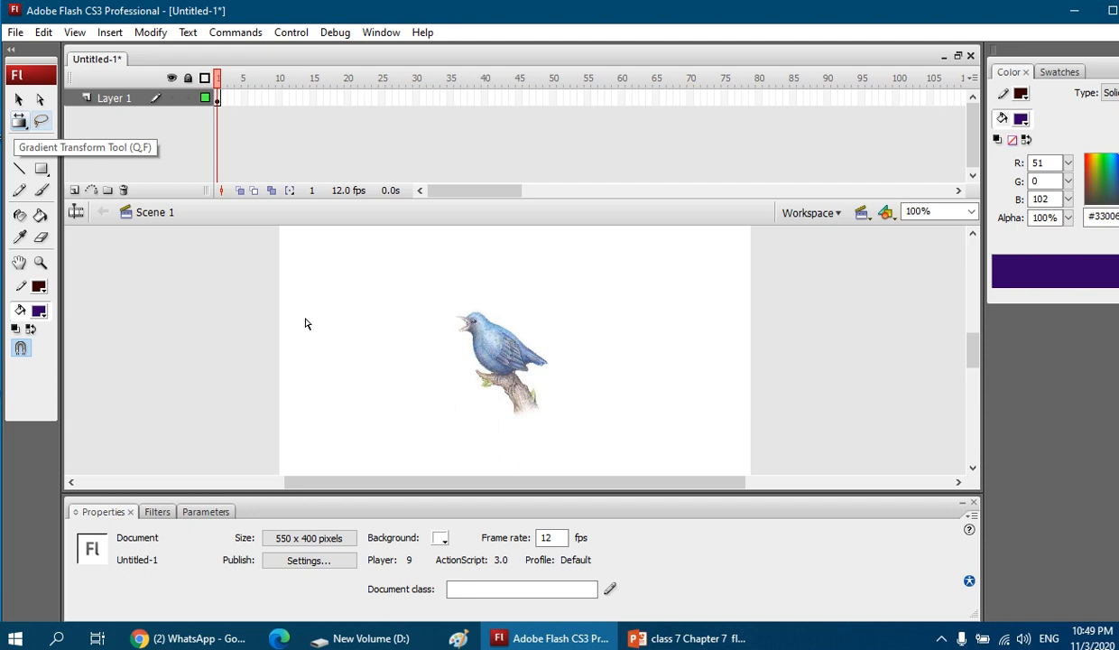
click(41, 168)
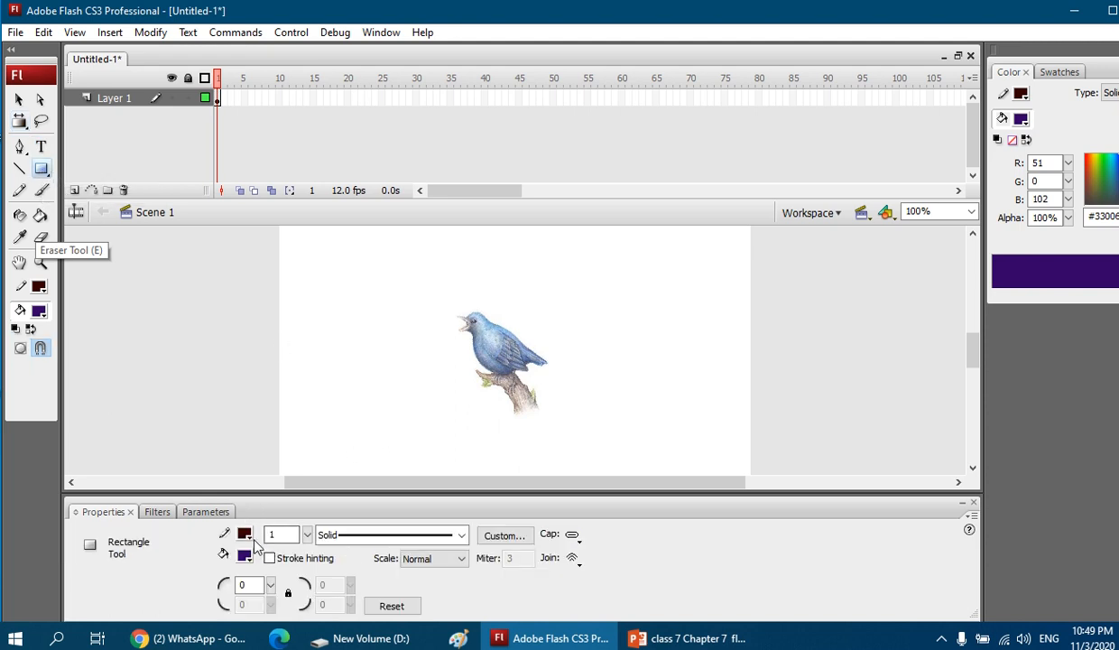
click(245, 534)
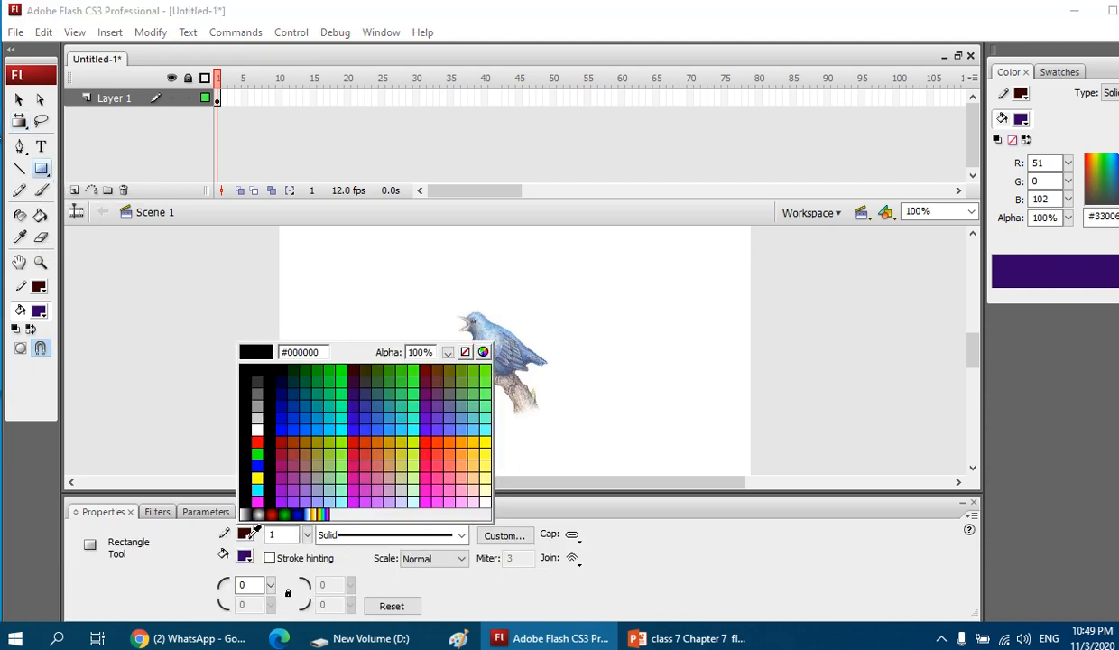
click(282, 514)
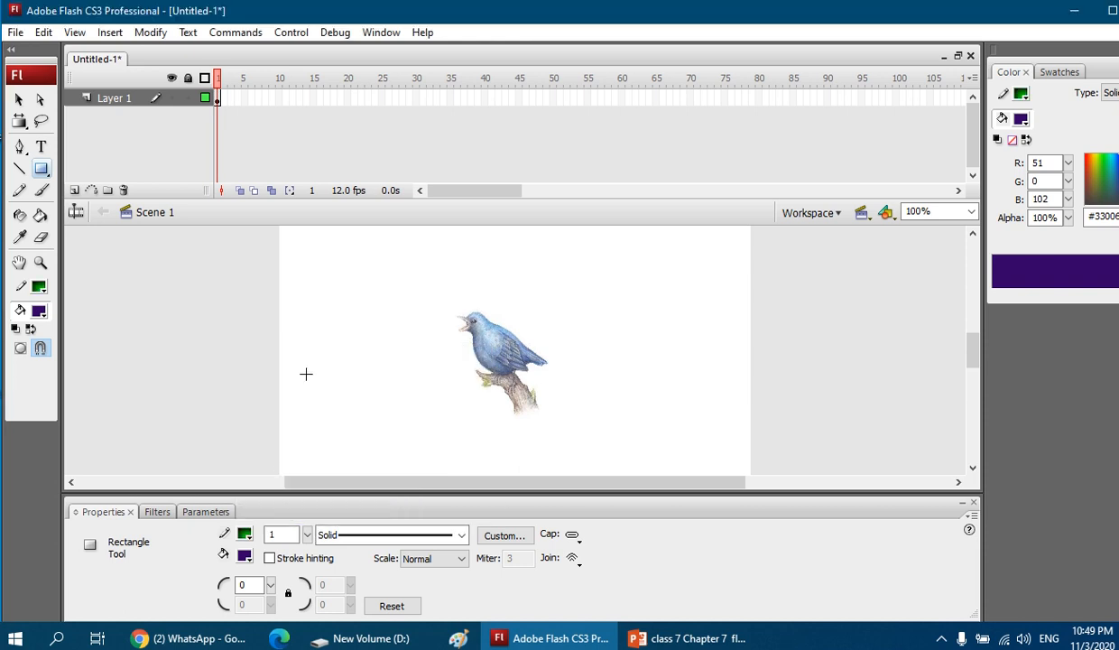
drag(316, 361, 430, 442)
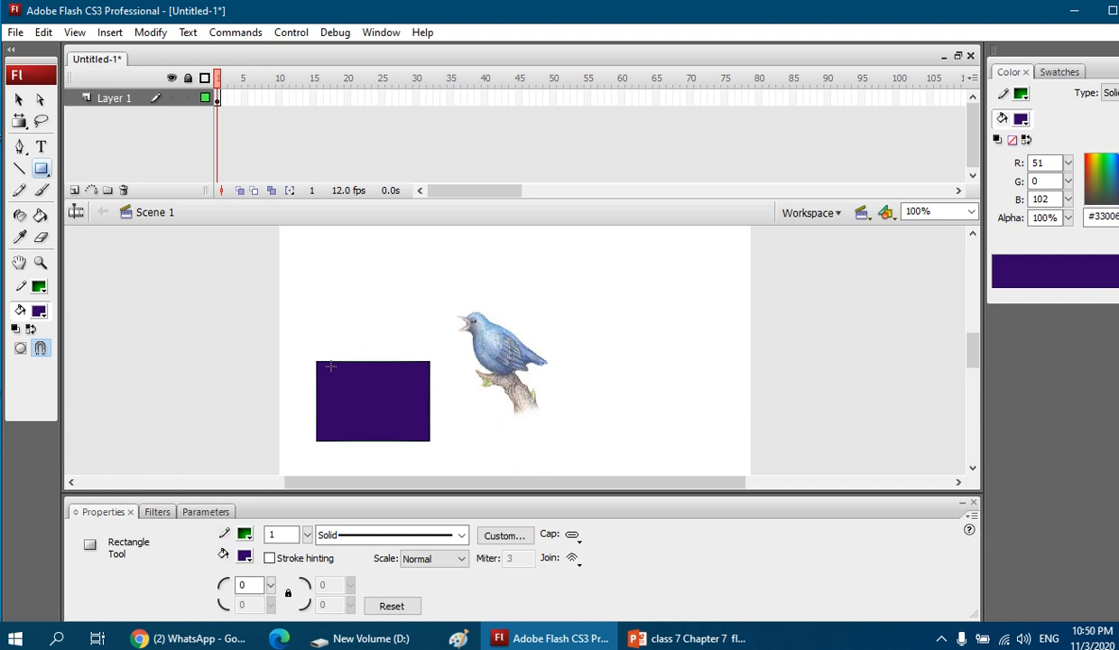
Draw a square about 121 px wide with a blue radial gradient fill and black stroke, overlapping the purple rectangle's upper part.
click(40, 313)
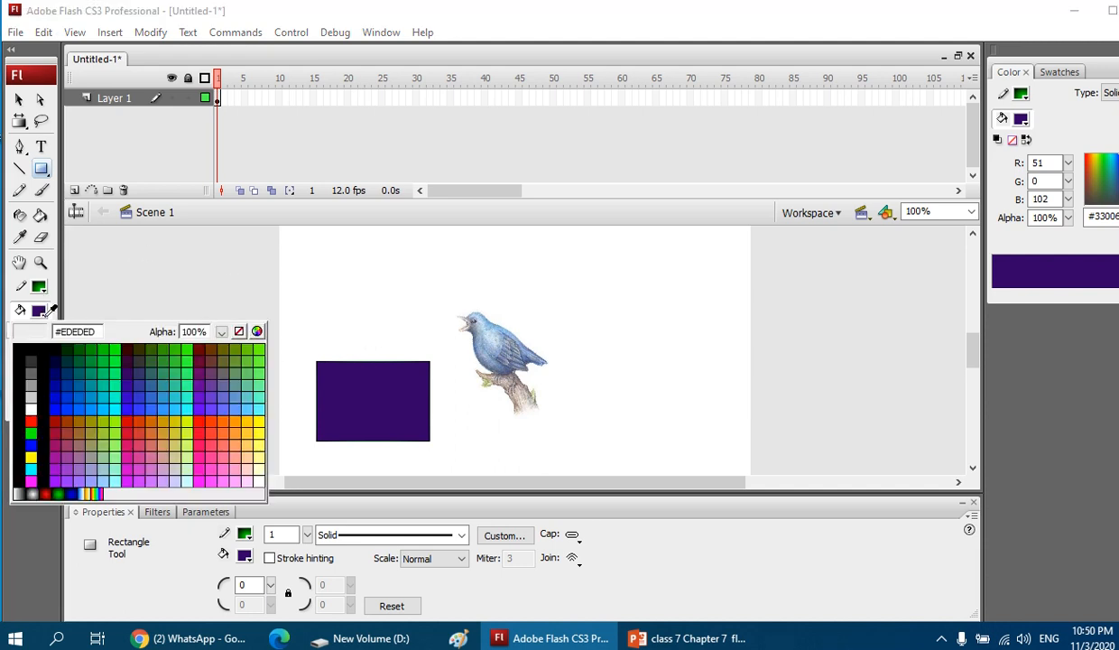
click(64, 491)
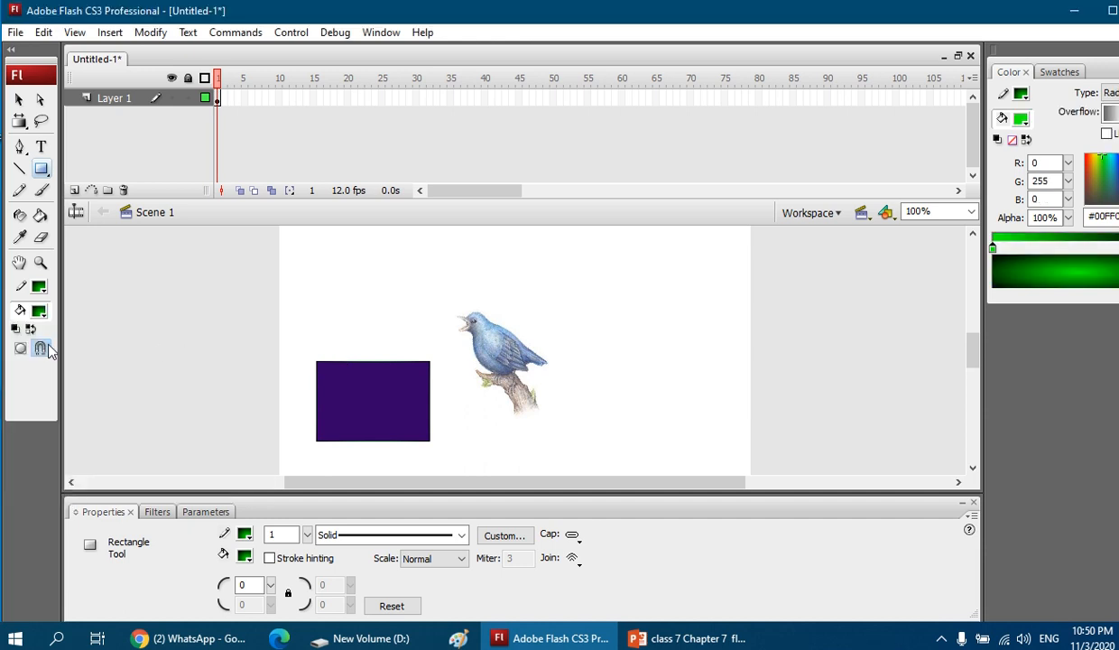
click(39, 313)
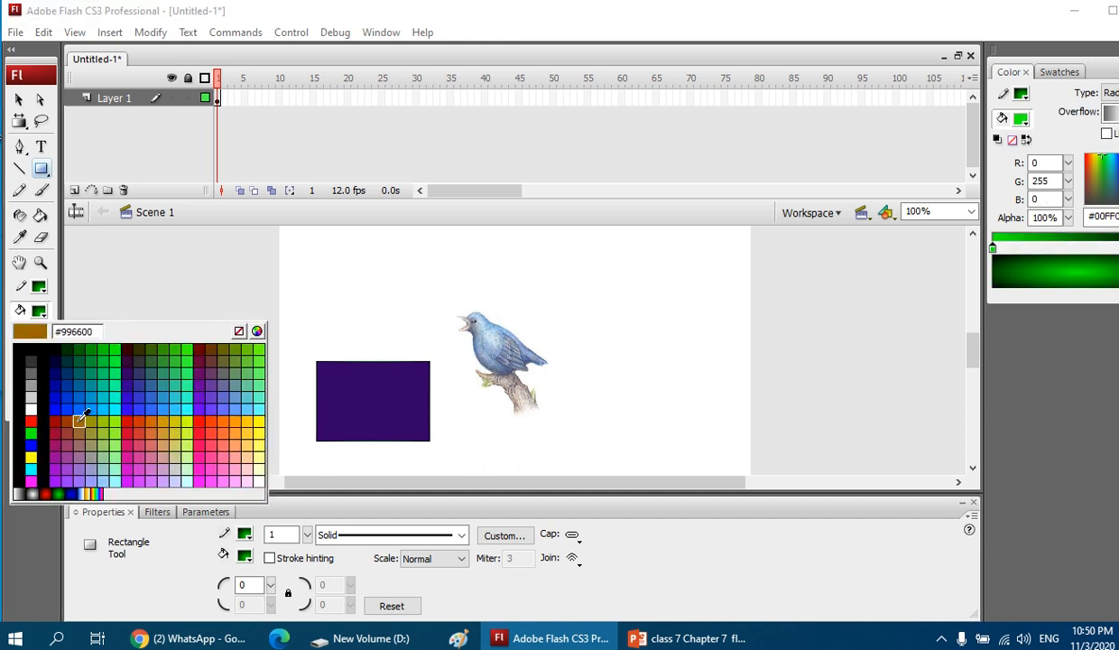
click(73, 492)
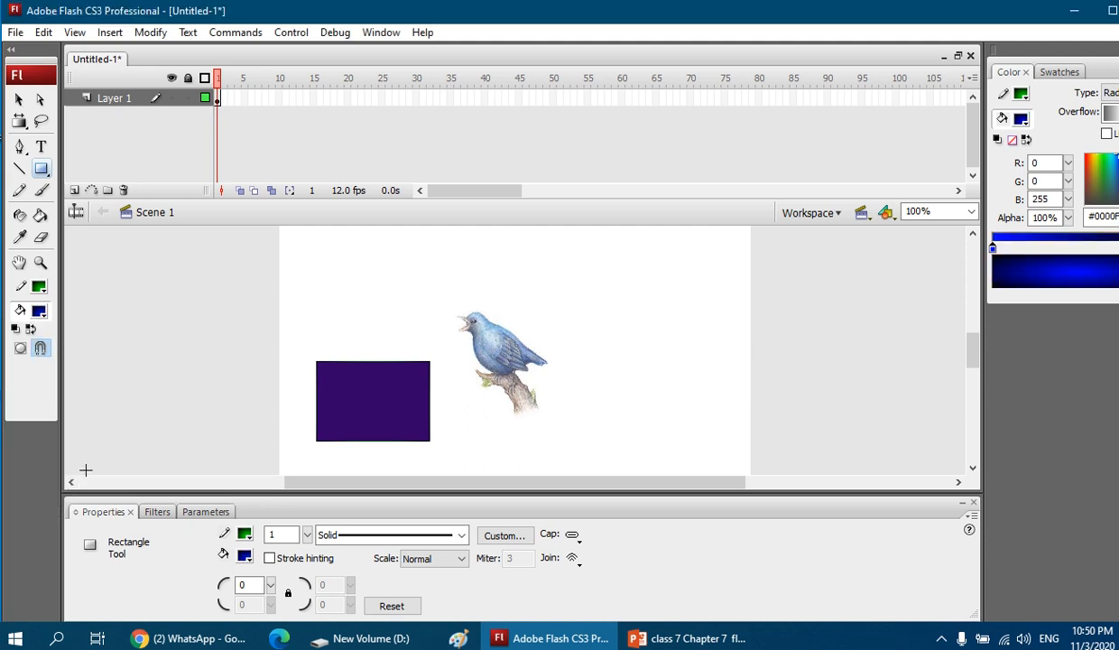
click(41, 288)
click(45, 295)
drag(327, 296, 430, 399)
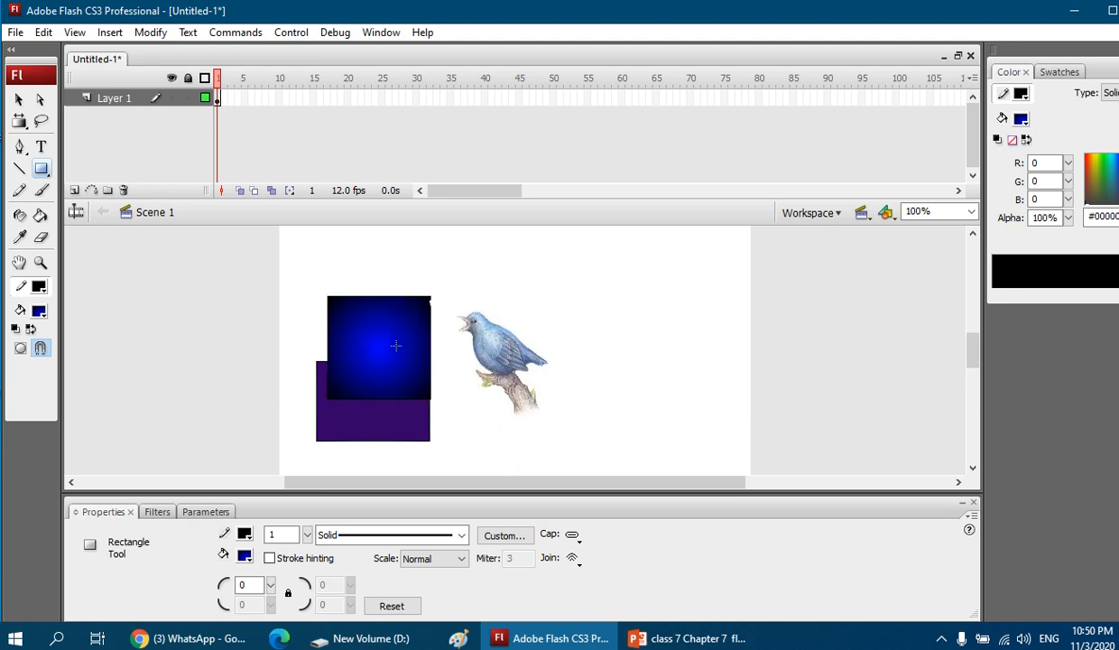
Widen the blue square's radial gradient with the Gradient Transform tool, then narrow it to just beyond the square's width.
click(20, 123)
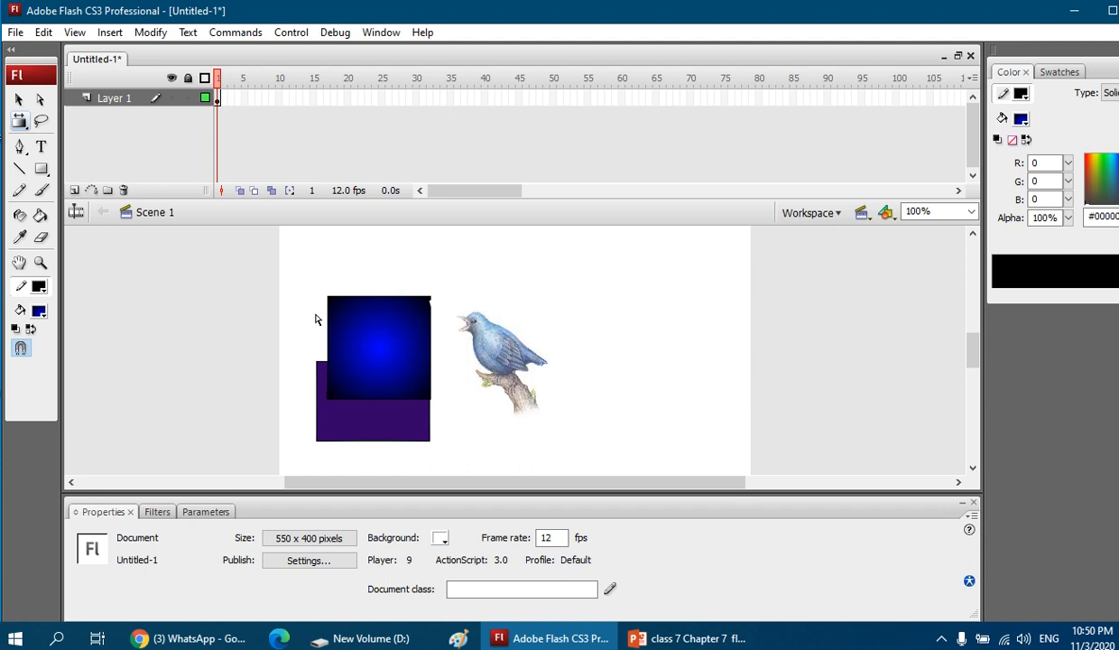
click(366, 336)
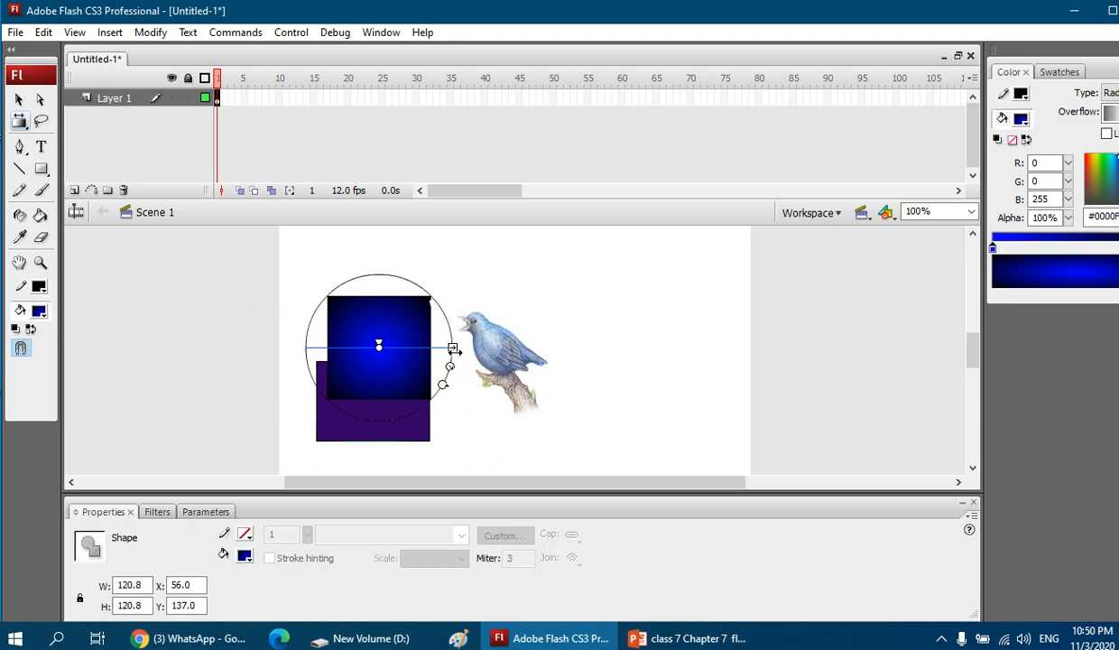
drag(454, 347, 472, 348)
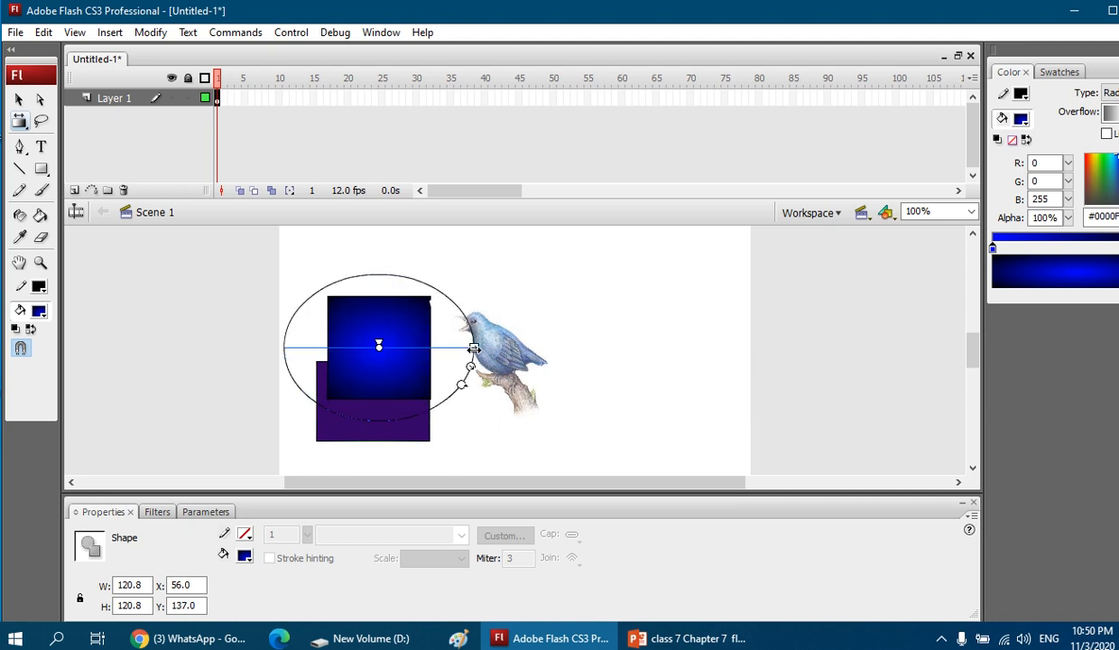
mouse_move(473, 348)
mouse_down()
mouse_move(448, 347)
mouse_move(483, 348)
mouse_up()
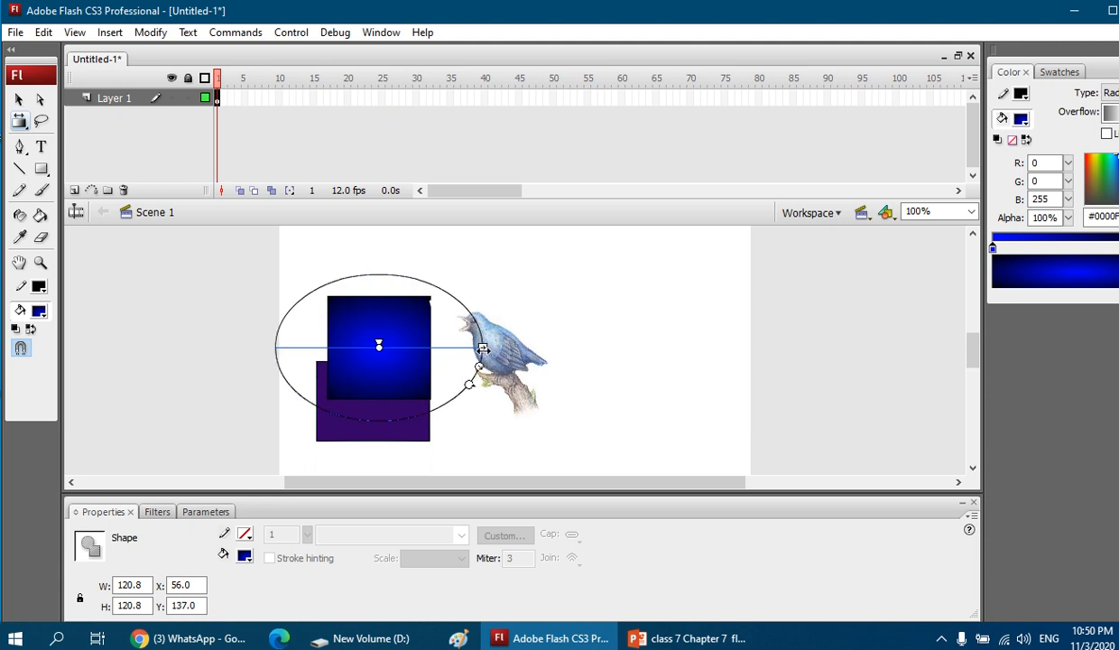
drag(482, 347, 435, 346)
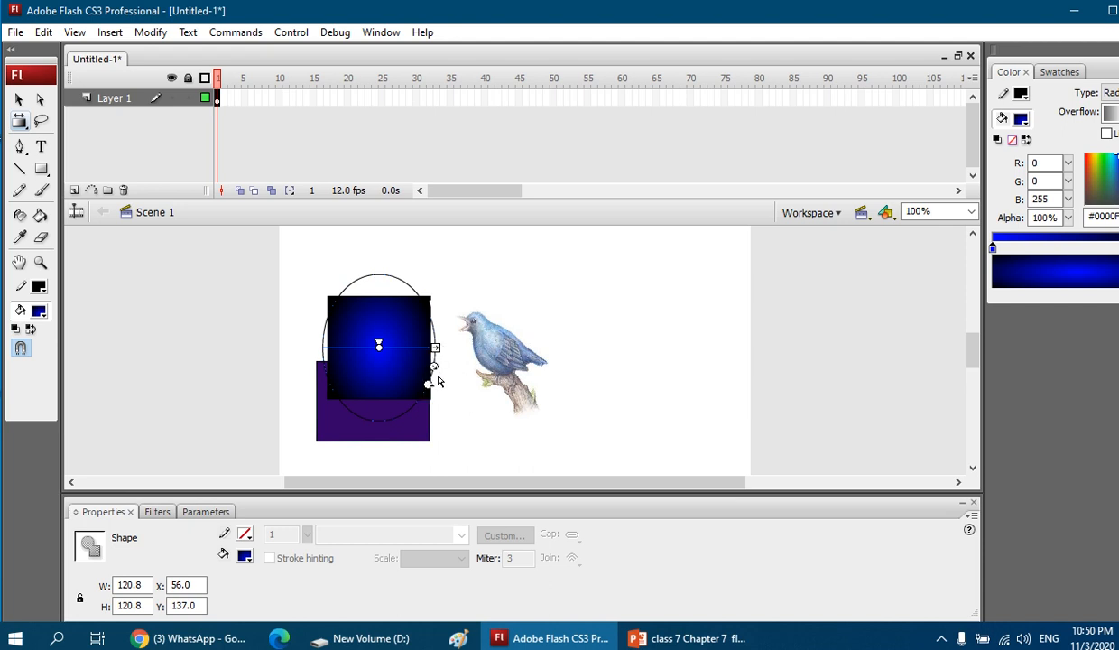
Scale down the blue square's radial gradient, rotate it slightly clockwise, and reselect the gradient.
drag(433, 365, 423, 323)
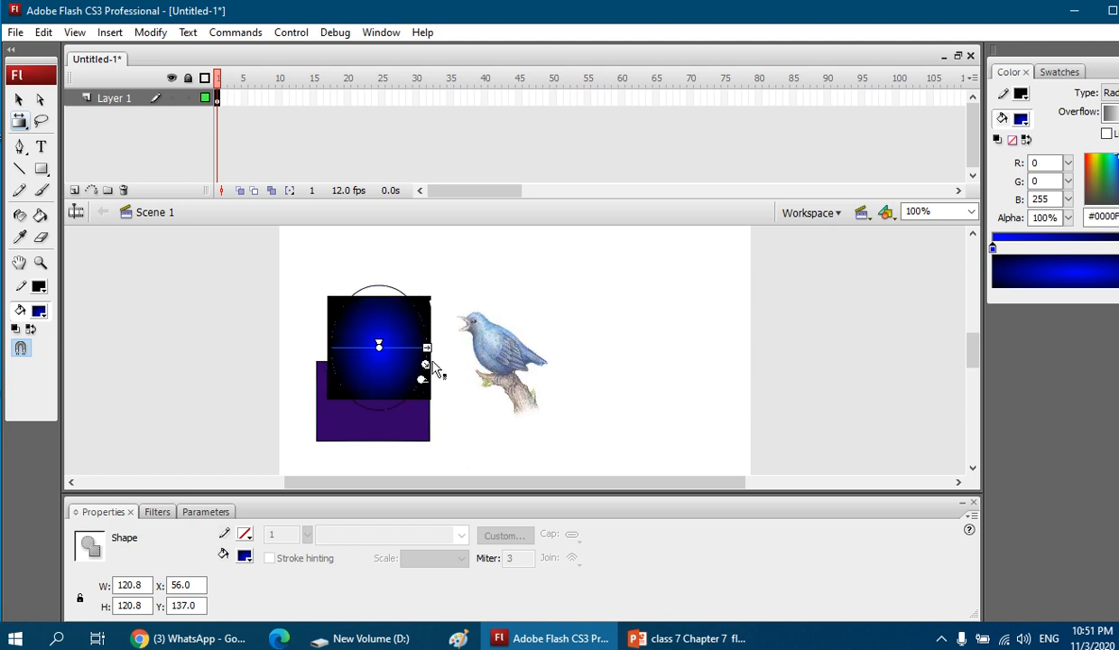
drag(422, 380, 413, 388)
key(super)
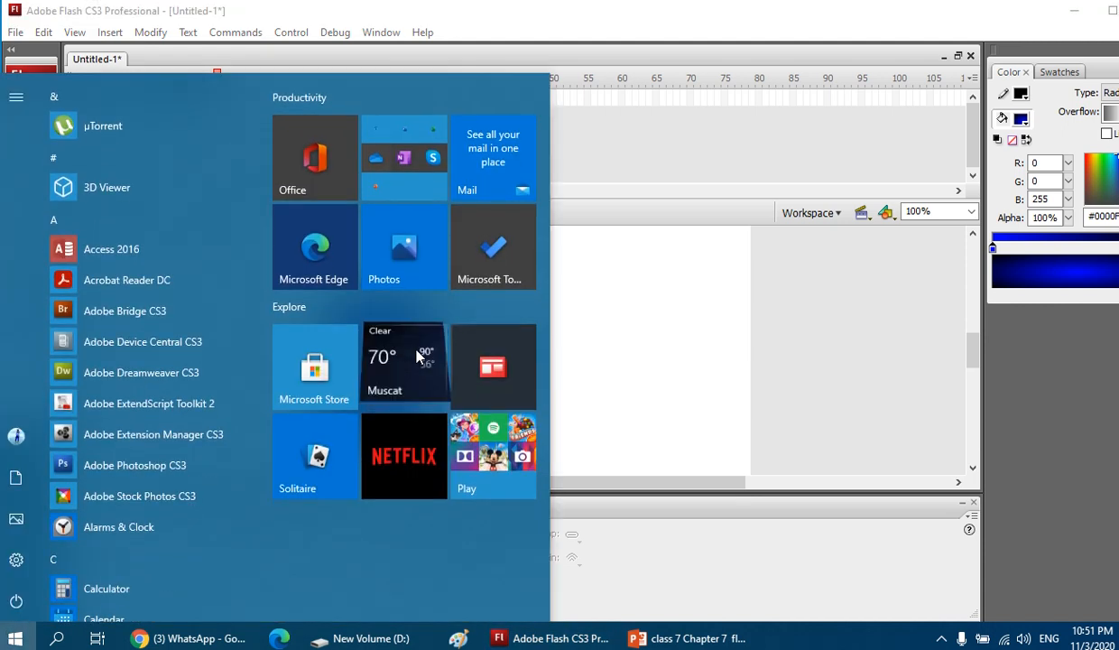
click(619, 324)
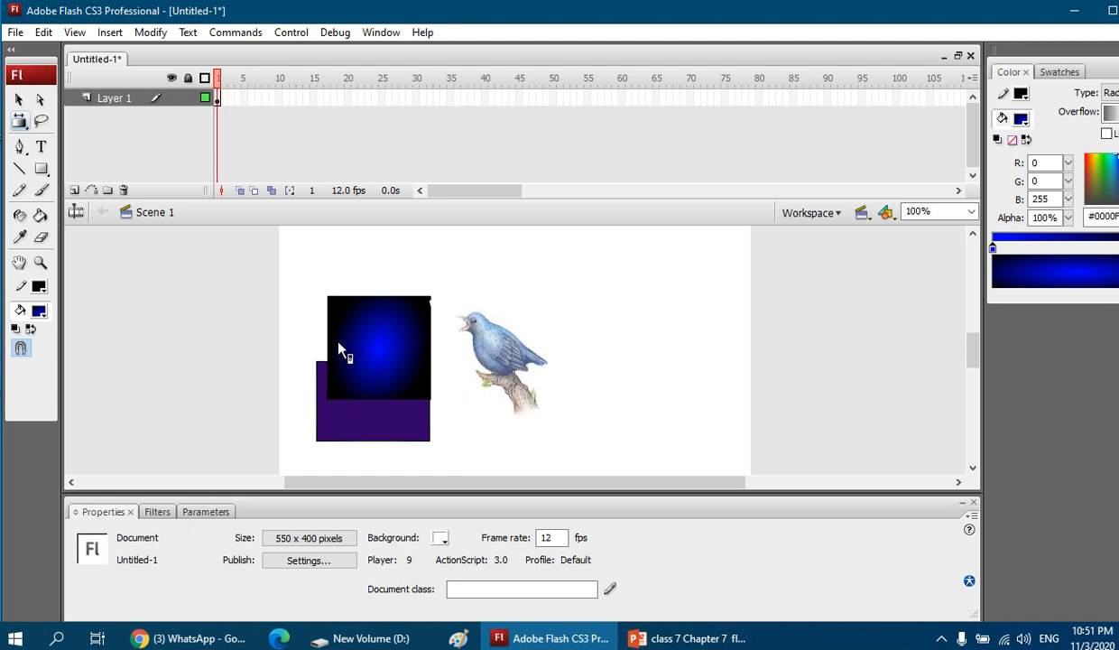
click(386, 355)
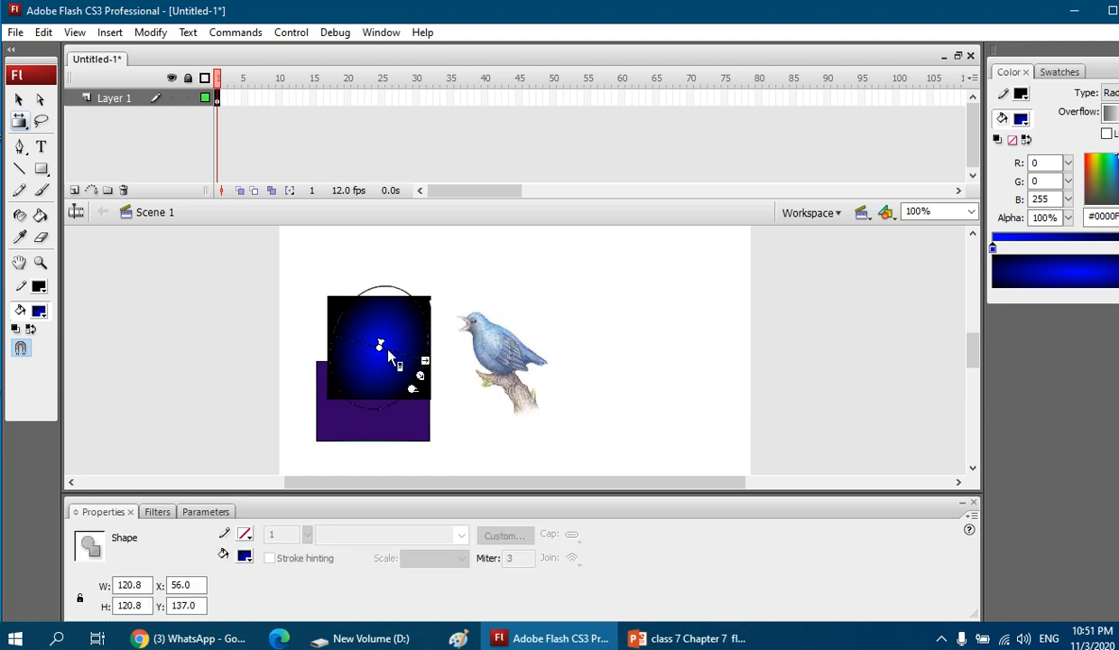
Rotate the blue square's radial gradient counterclockwise and shift its center toward the square's lower left.
mouse_move(381, 346)
mouse_down()
mouse_move(350, 387)
mouse_move(376, 352)
mouse_up()
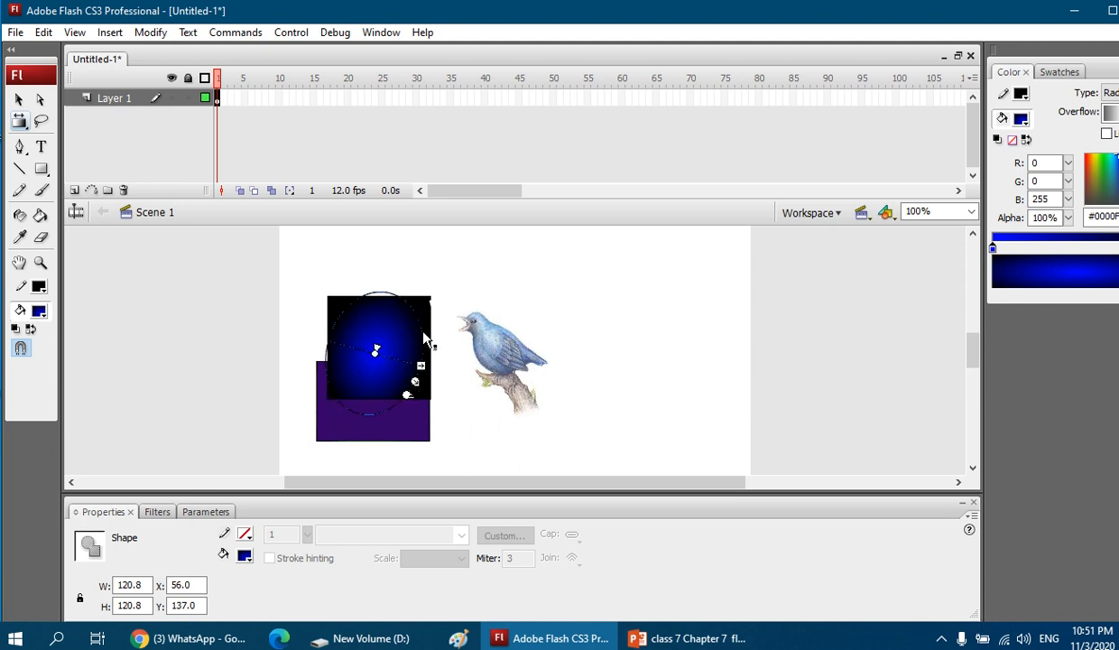
drag(414, 380, 428, 345)
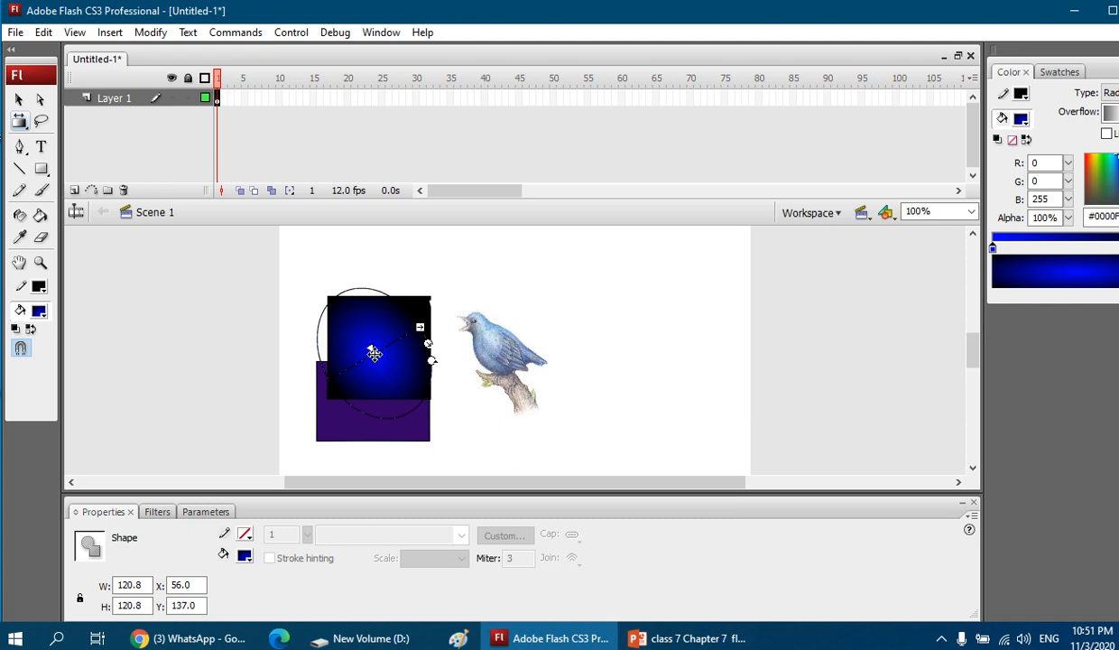
drag(375, 354, 365, 369)
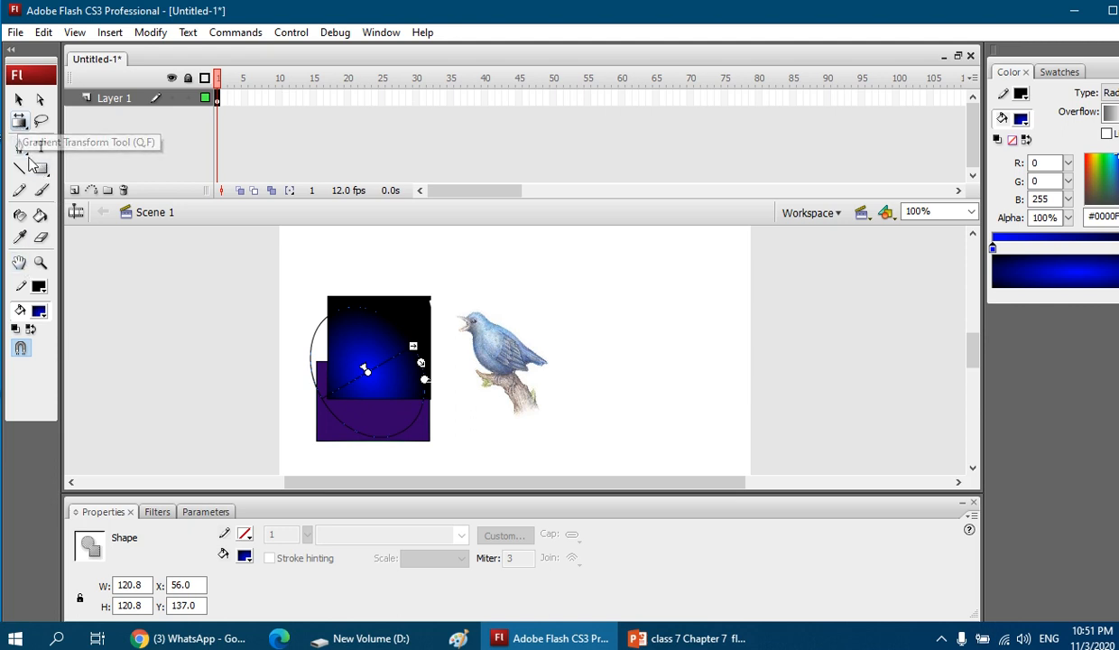
Fill the square with the rainbow linear gradient and narrow the gradient to slightly less than the square's width.
click(42, 315)
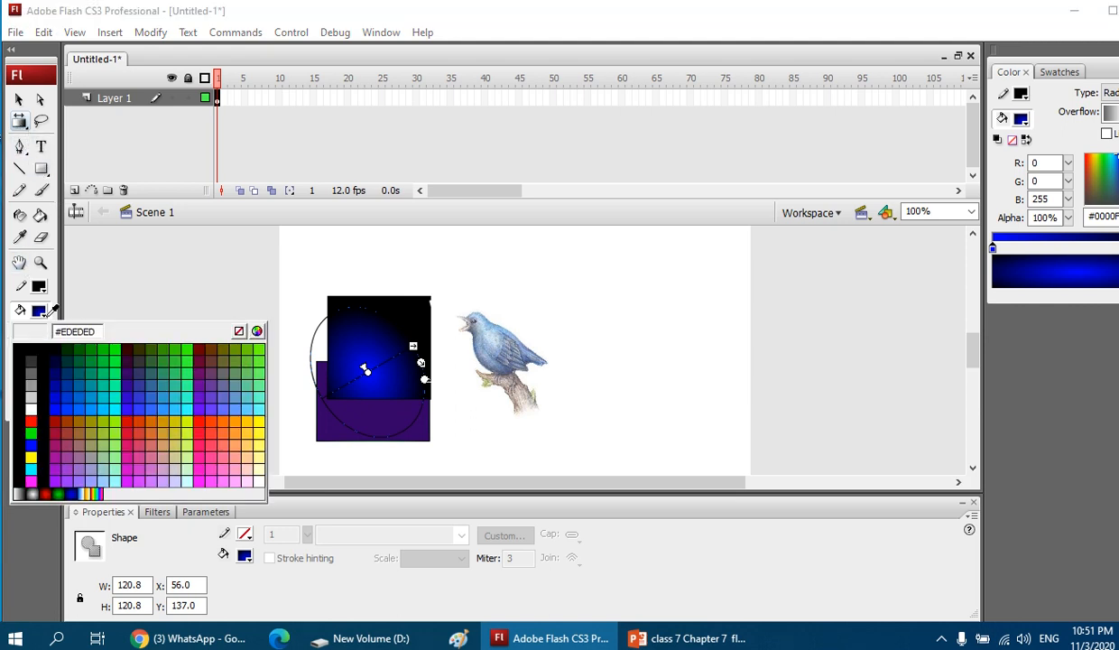
click(99, 490)
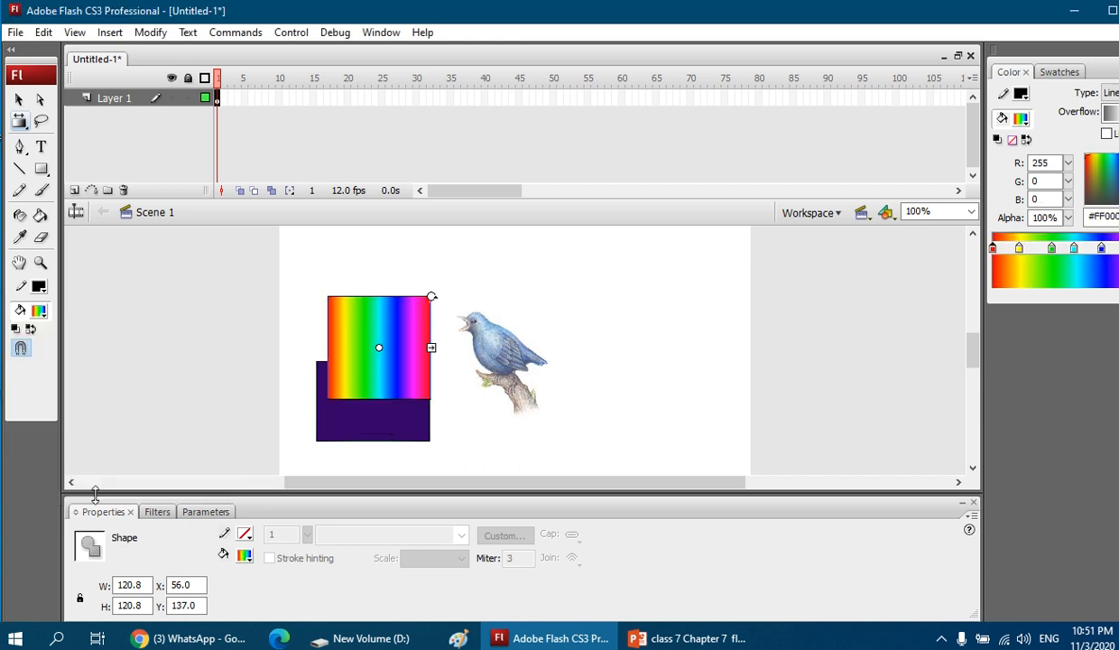
drag(379, 347, 411, 348)
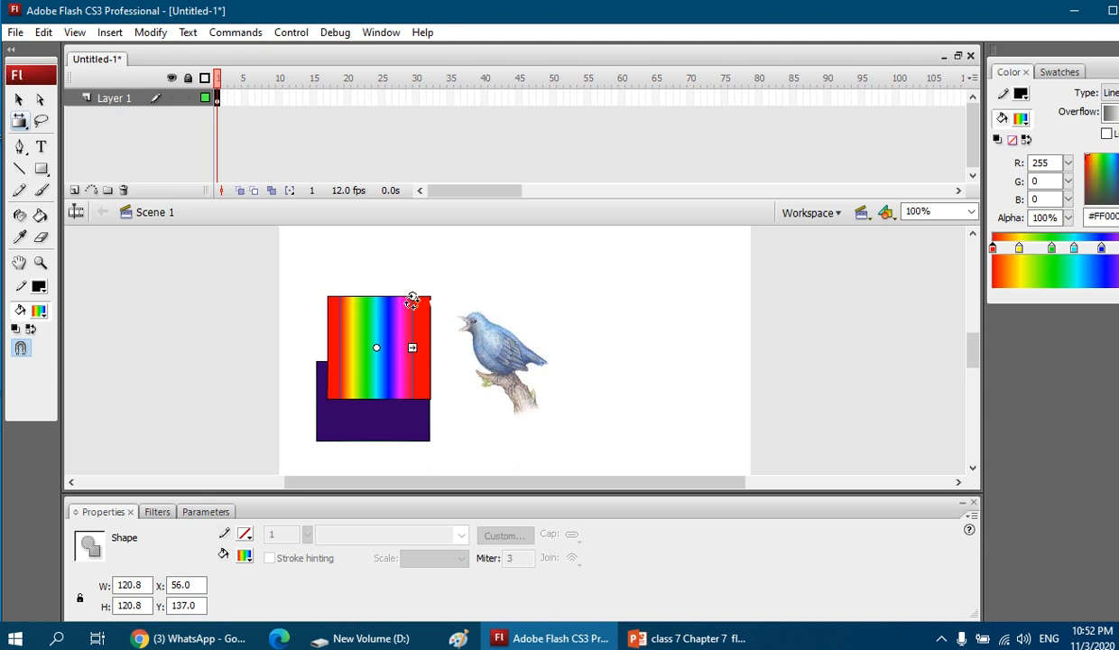
Rotate the square's rainbow gradient slightly counterclockwise and shift its center a little to the right.
drag(412, 301, 398, 285)
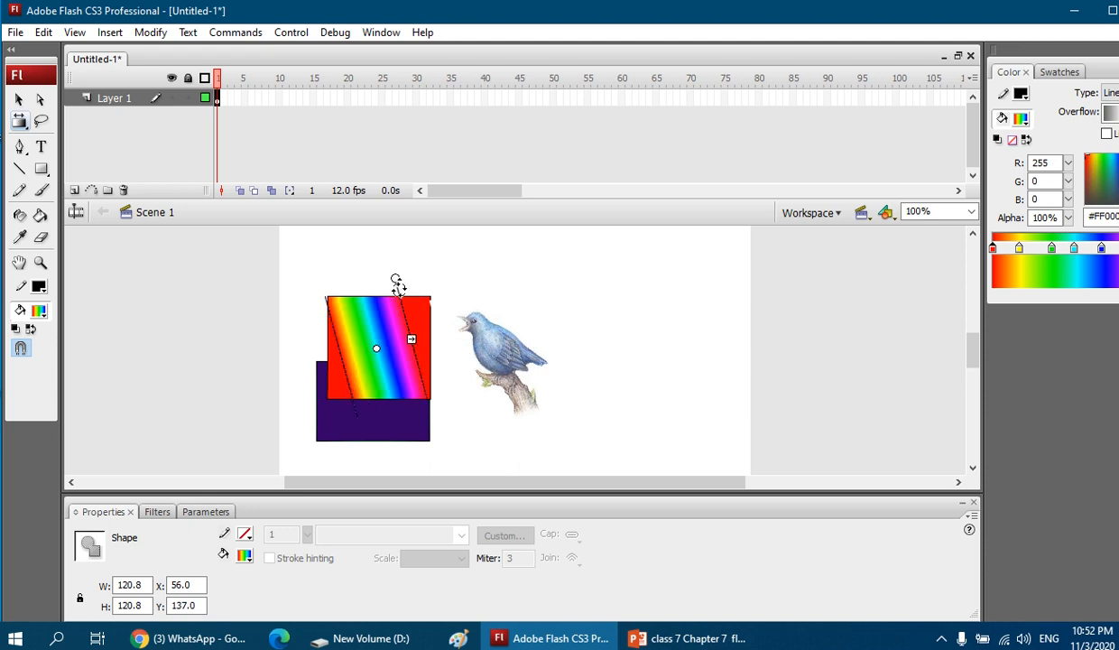
click(397, 285)
click(379, 323)
drag(379, 348, 388, 346)
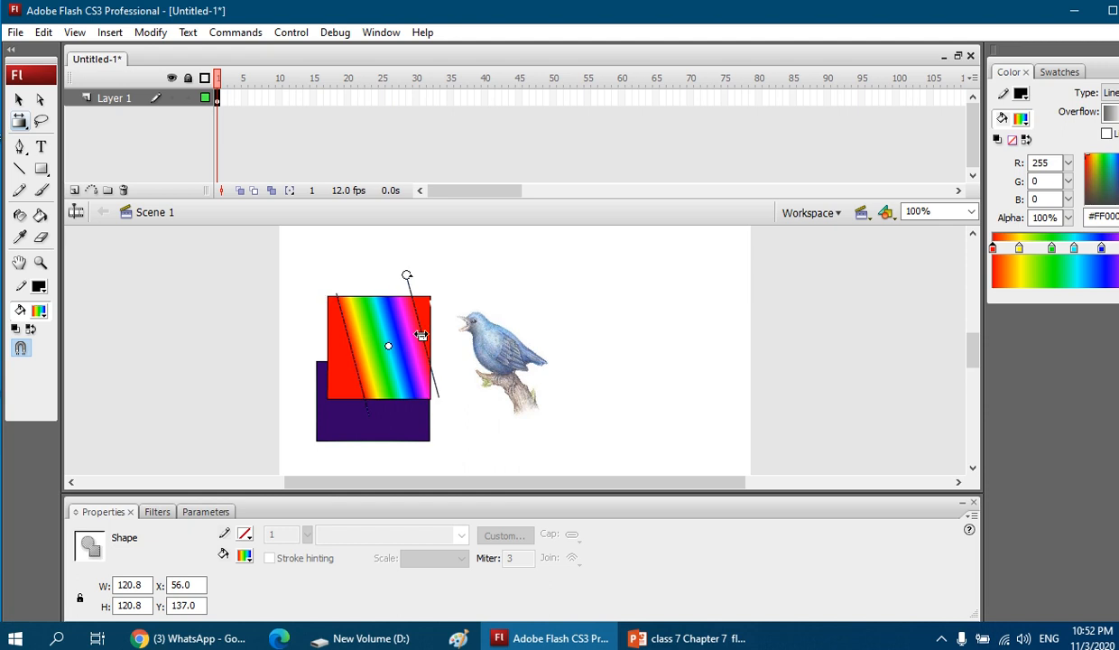
Switch to the Selection tool and set the stroke color to dark blue #333399.
click(20, 101)
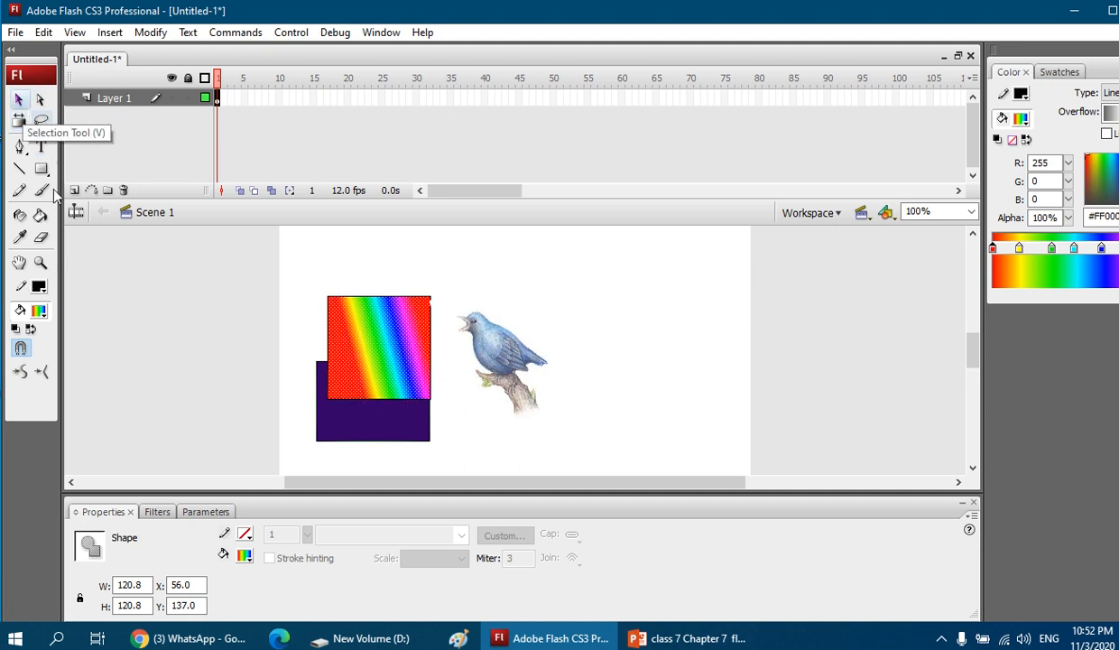
click(40, 287)
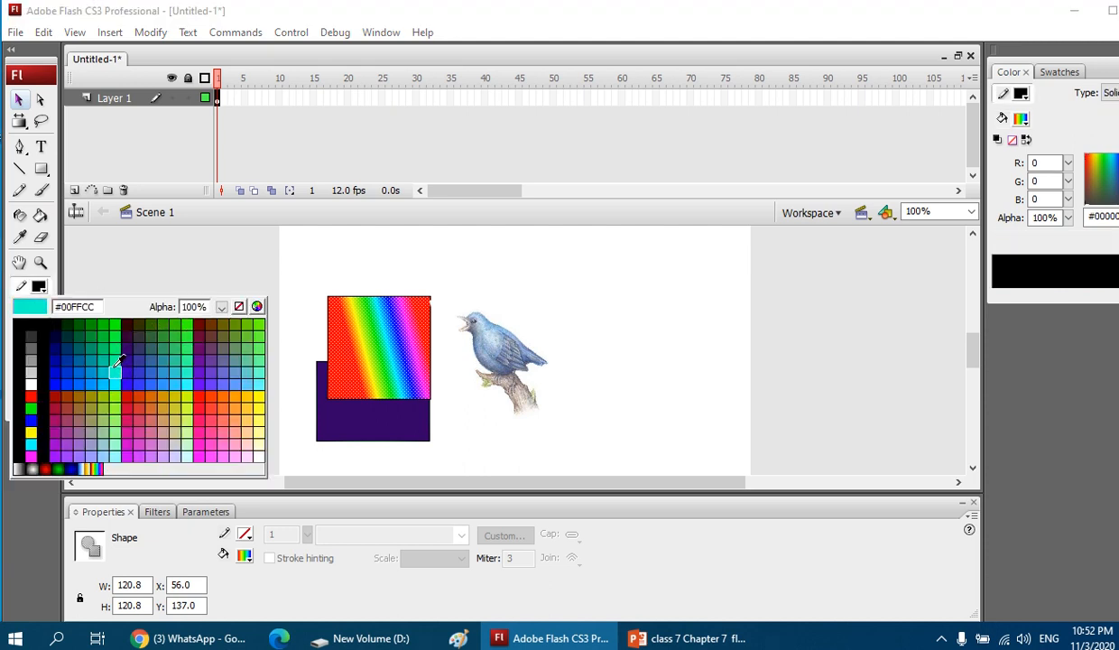
click(139, 359)
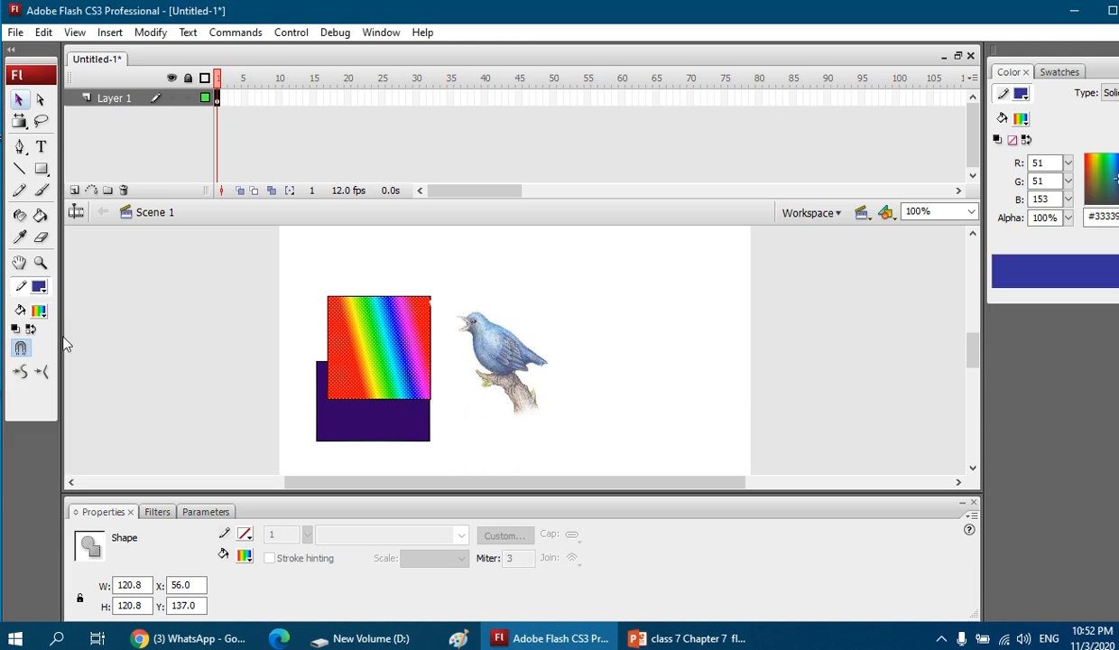
Change the selected square's fill to solid cyan #00FFFF, then to bright green #33FF33.
click(39, 311)
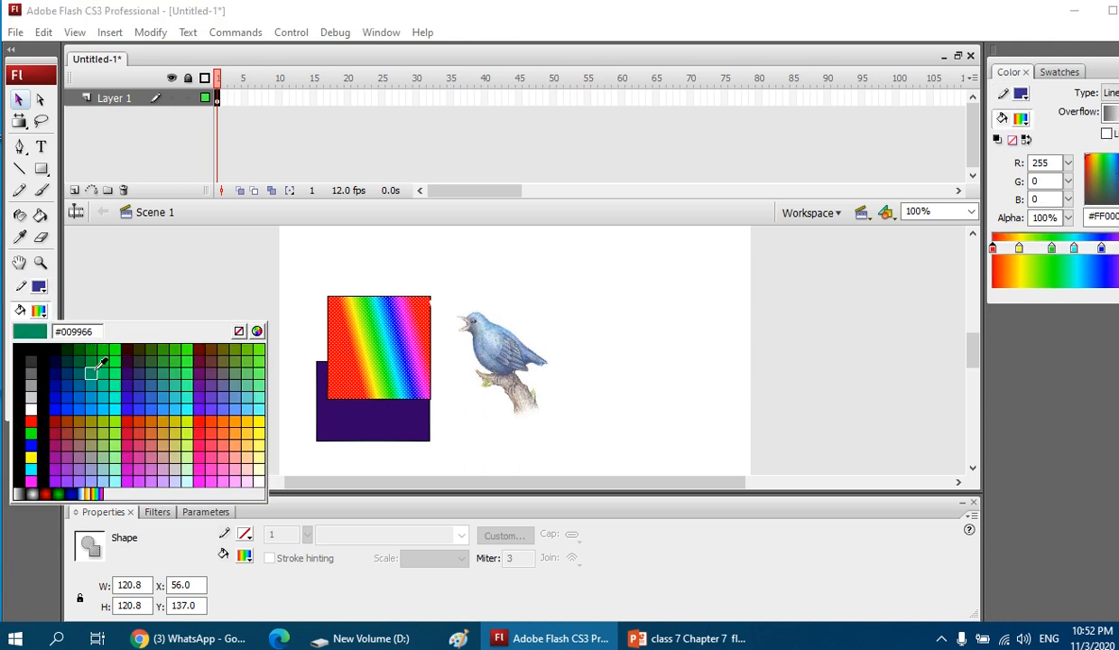
click(114, 408)
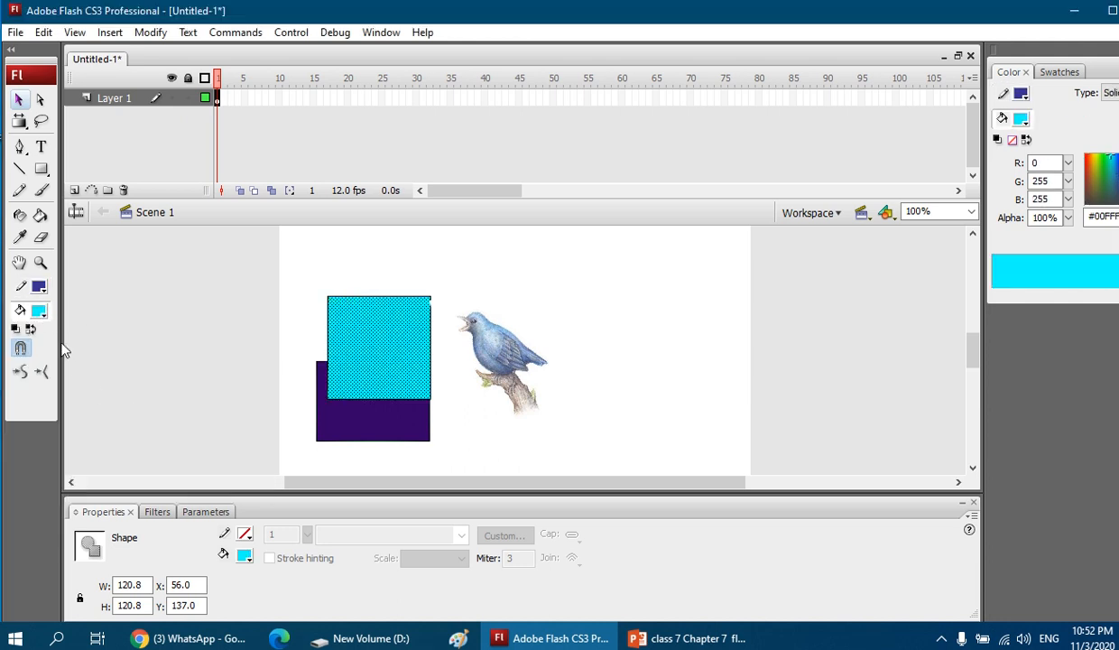
click(42, 315)
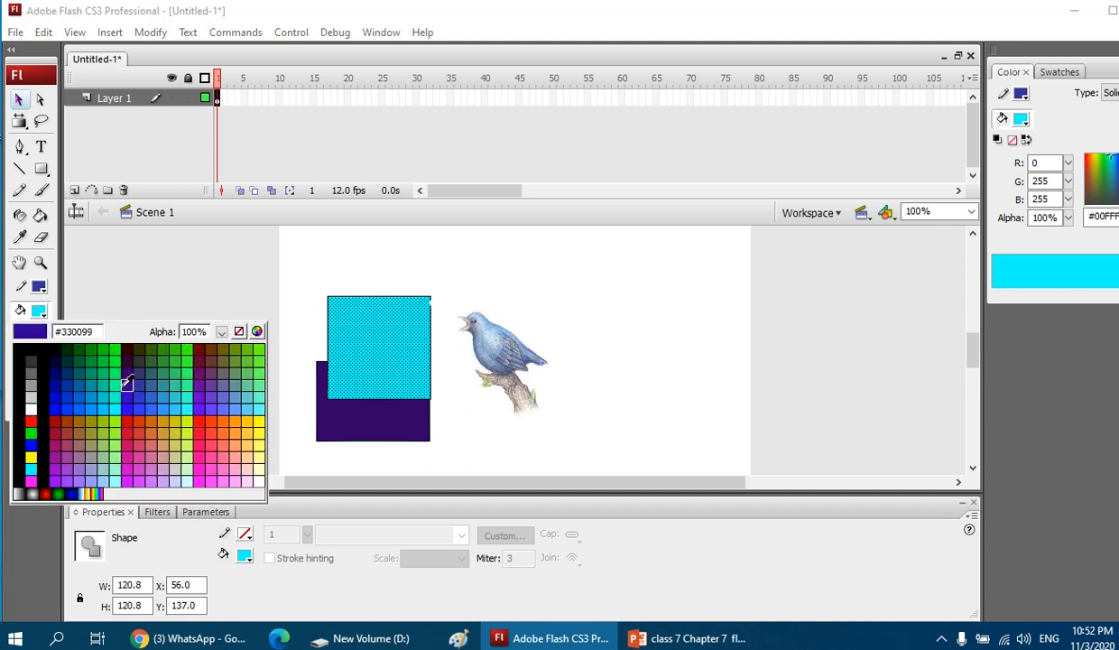
click(187, 360)
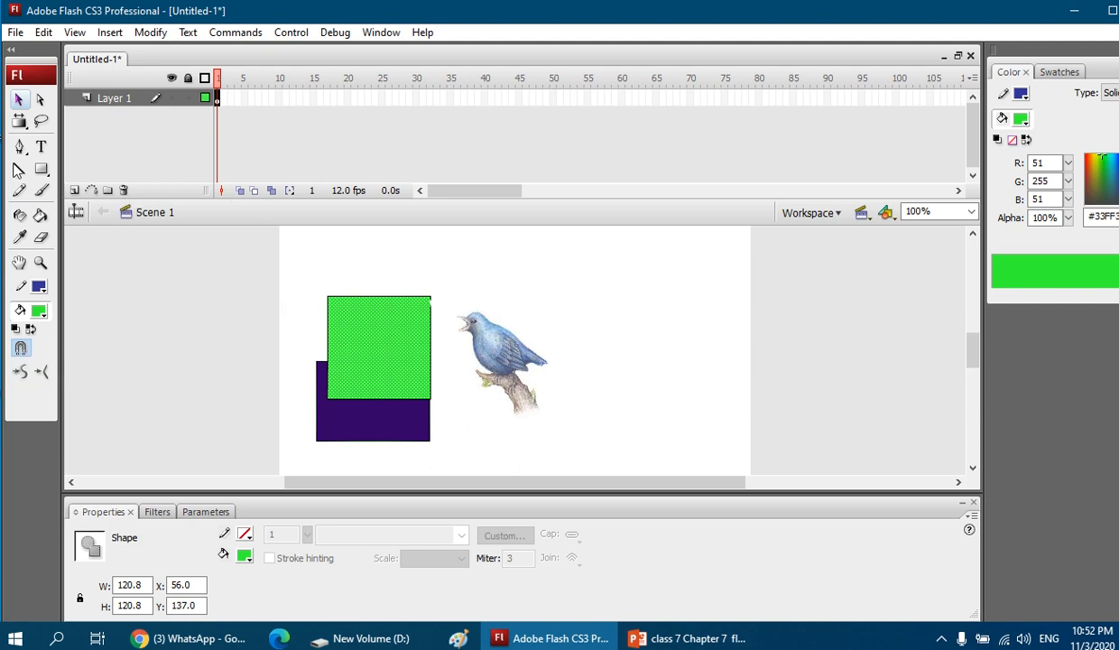
Draw a green rectangle about 96 by 75 px with a 13.5 blue stroke to the right of the bird.
click(41, 169)
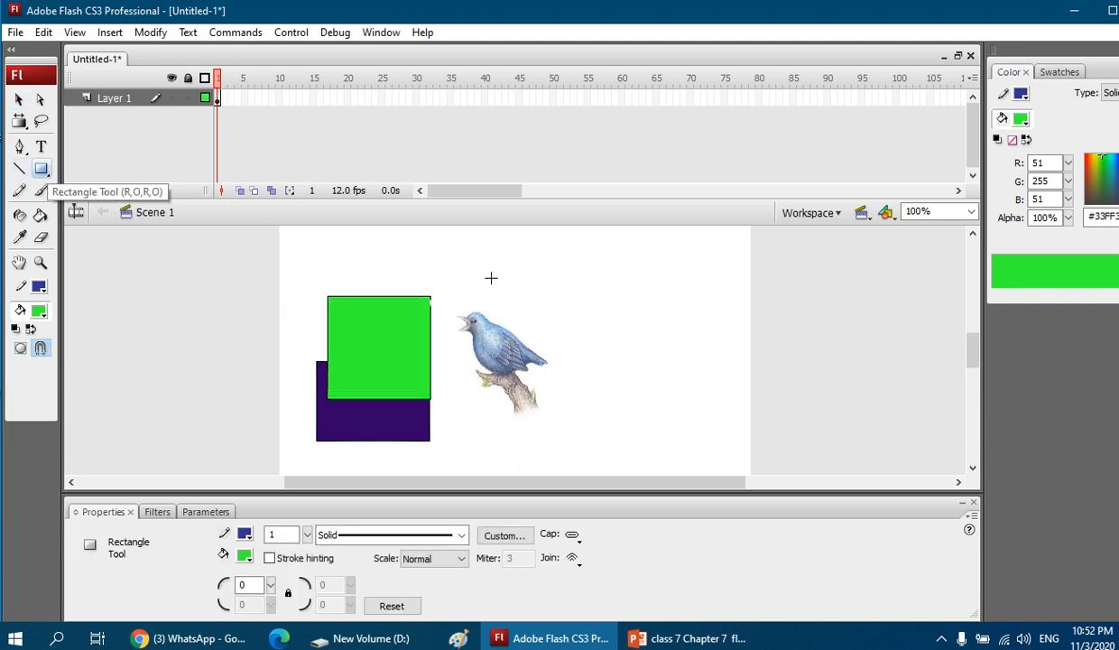
drag(306, 534, 312, 485)
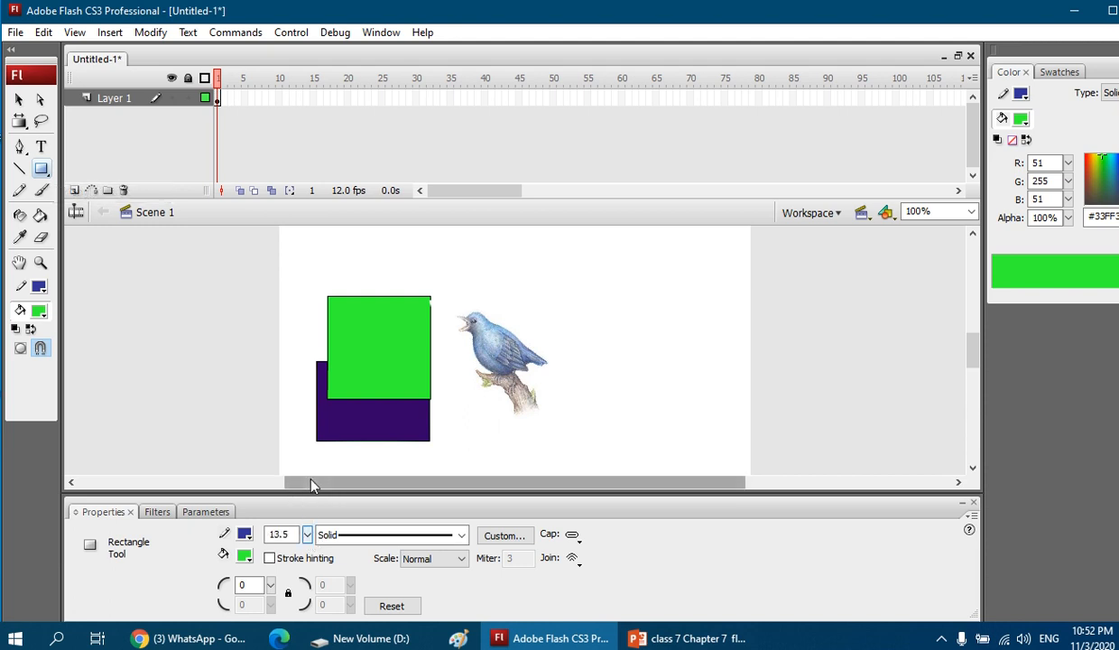
mouse_move(590, 329)
mouse_down()
mouse_move(659, 397)
mouse_move(672, 393)
mouse_up()
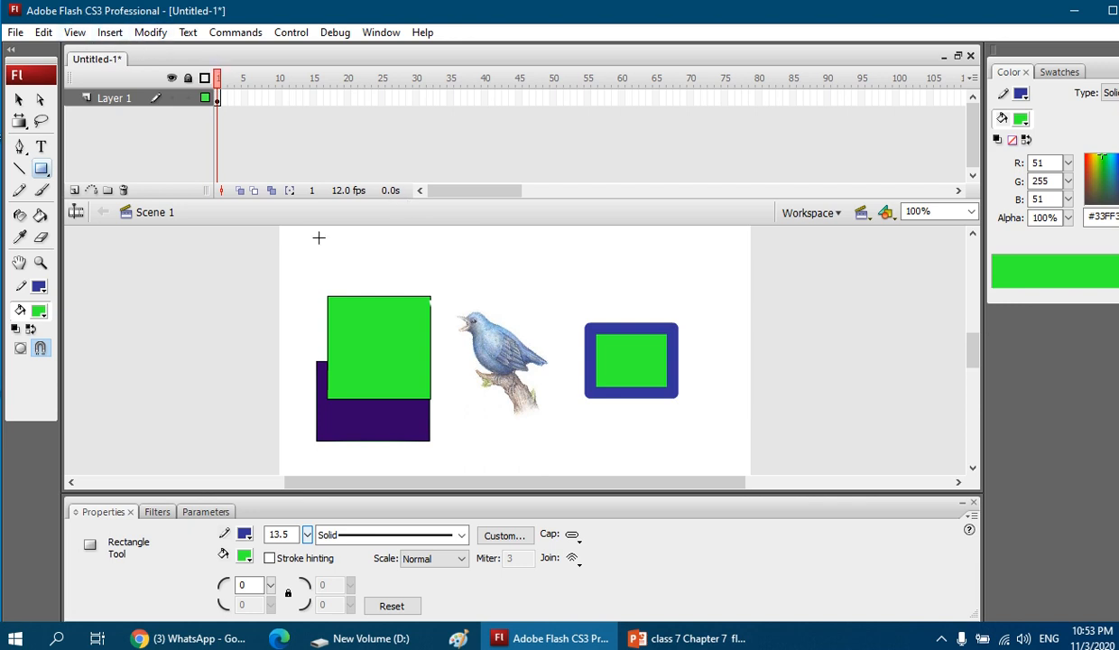
Select the blue-bordered green rectangle with its stroke and convert it to a graphic symbol named "grreen rect".
click(19, 99)
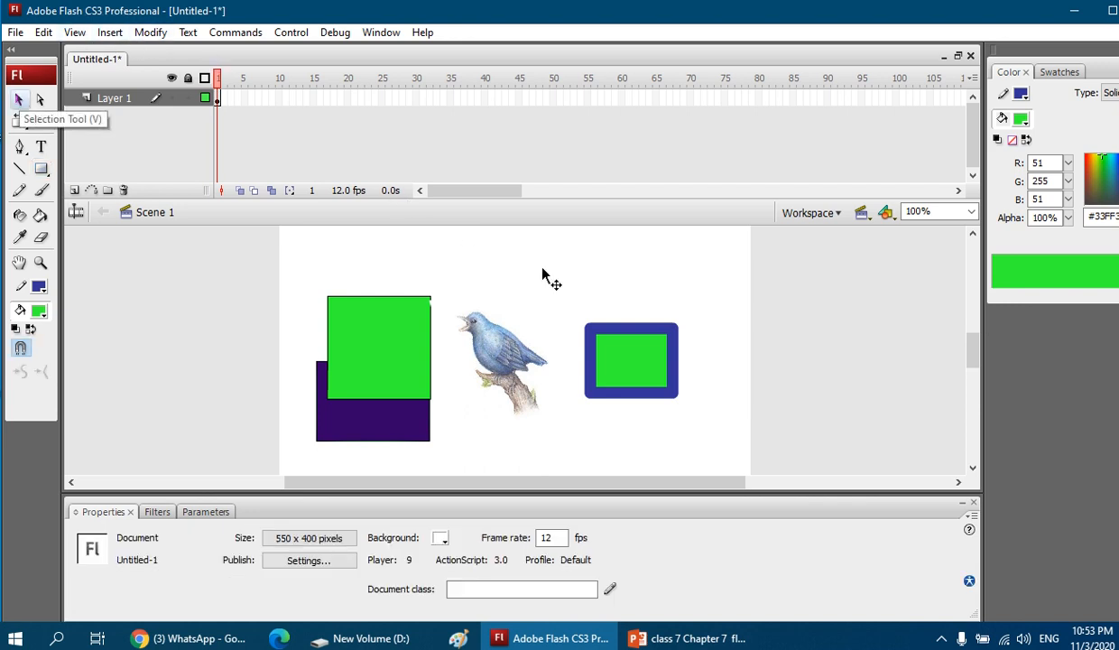
drag(580, 317, 688, 408)
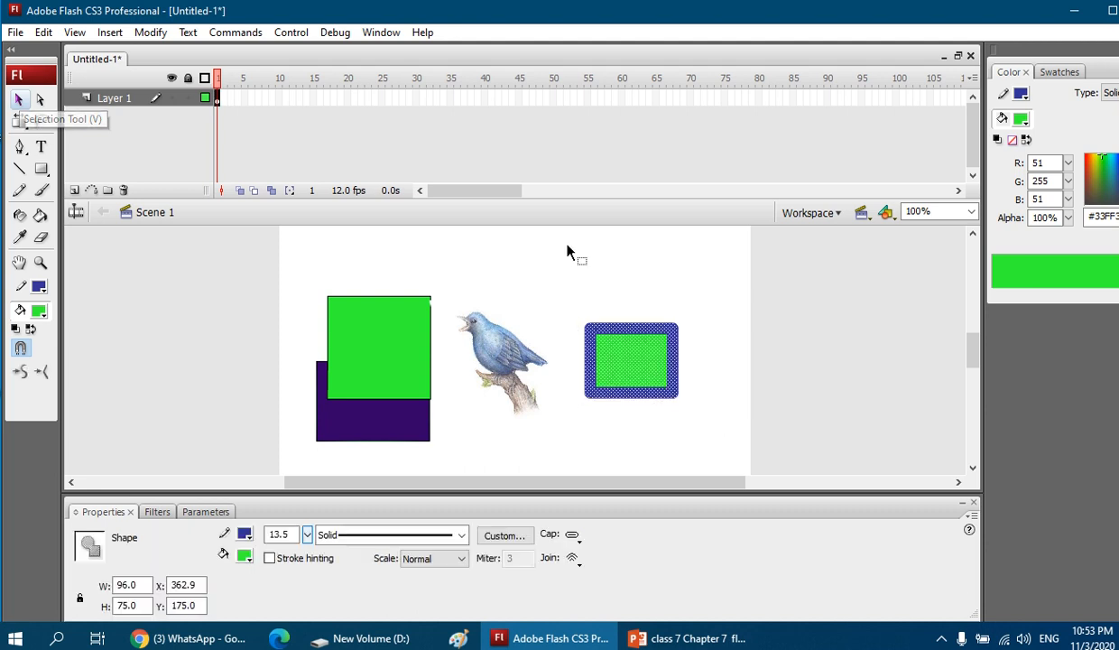
click(139, 34)
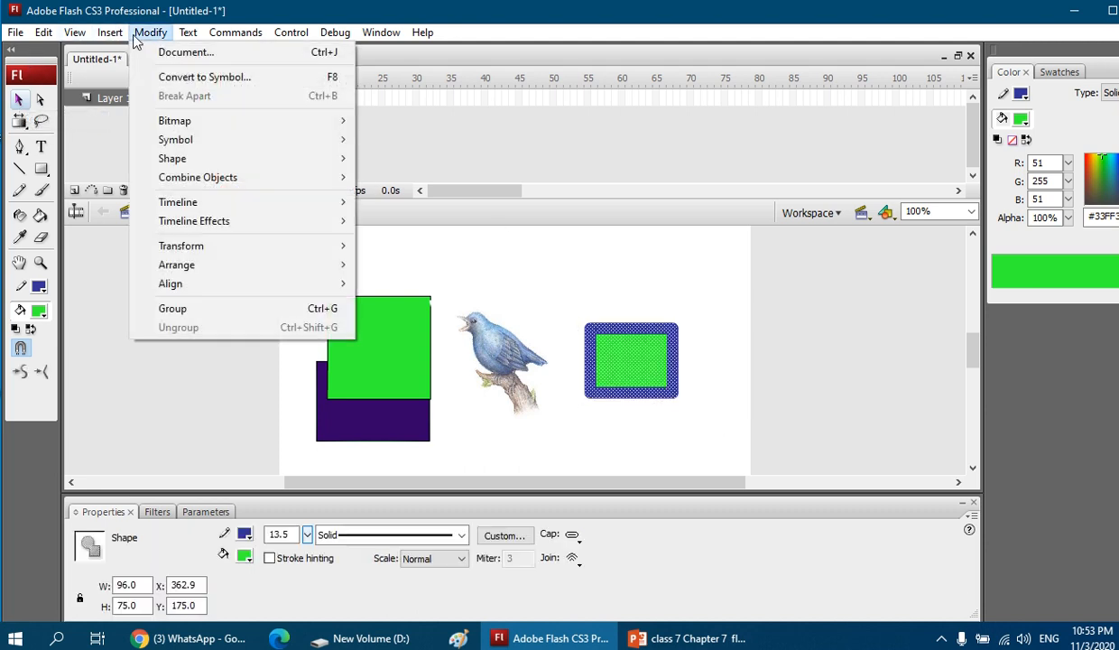
click(153, 79)
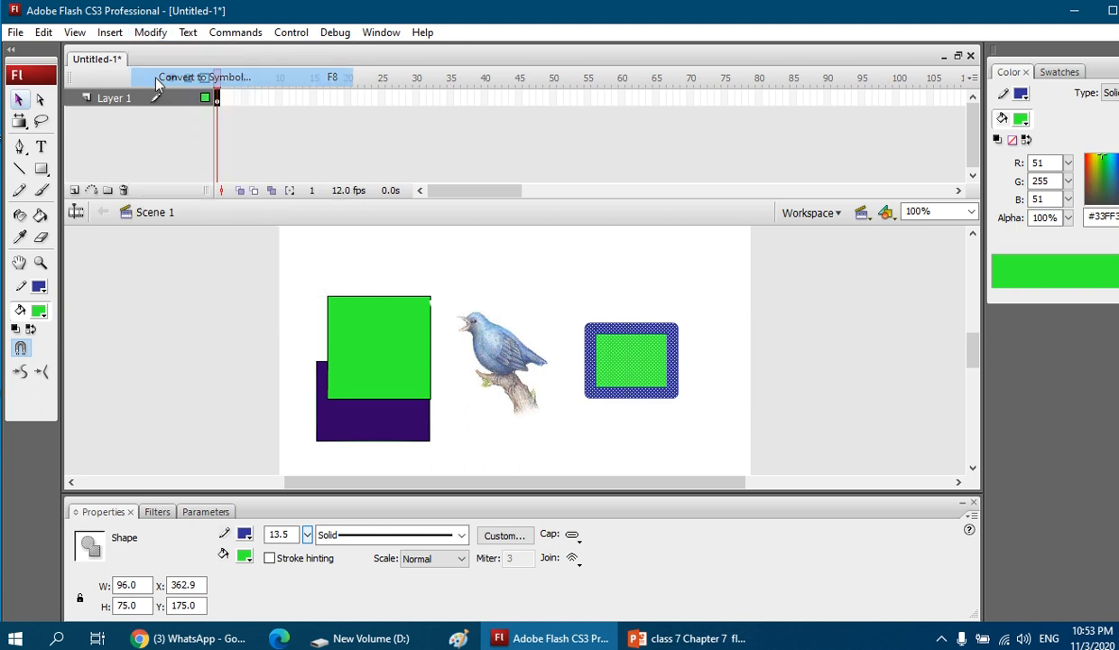
click(519, 145)
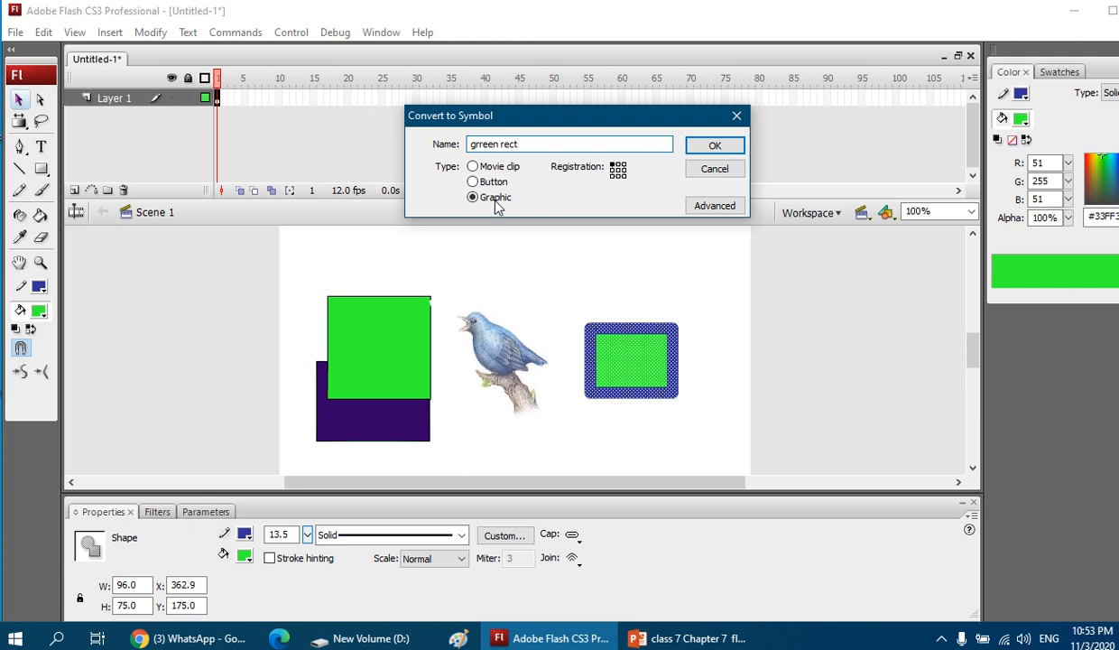
click(715, 146)
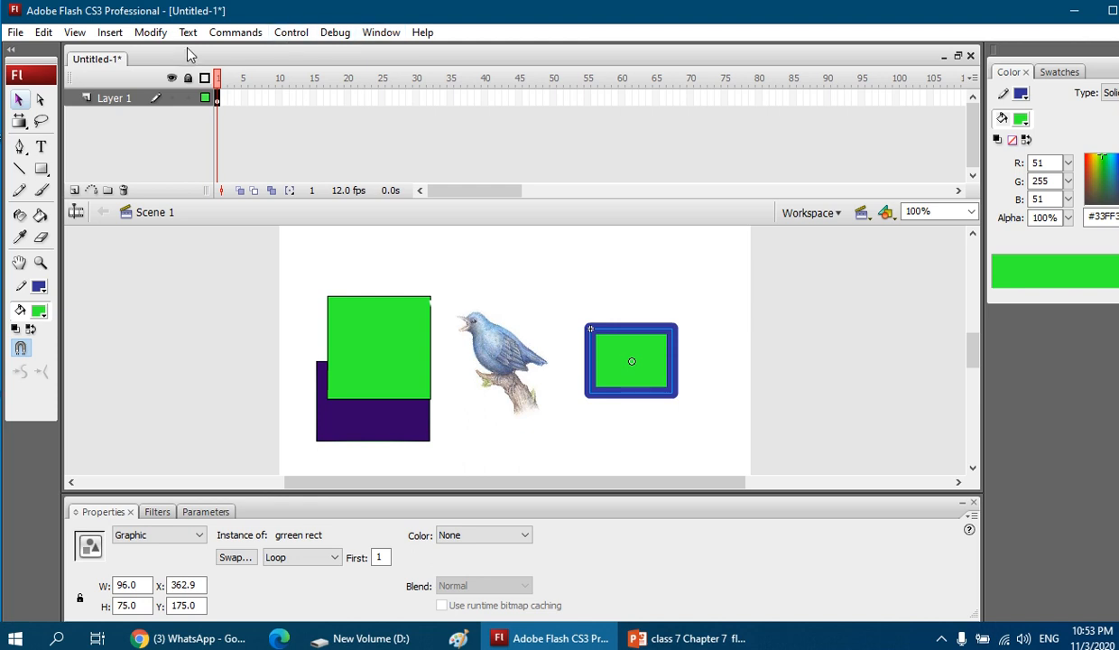
Move the blue-bordered rectangle symbol straight up to Y 116.
click(75, 32)
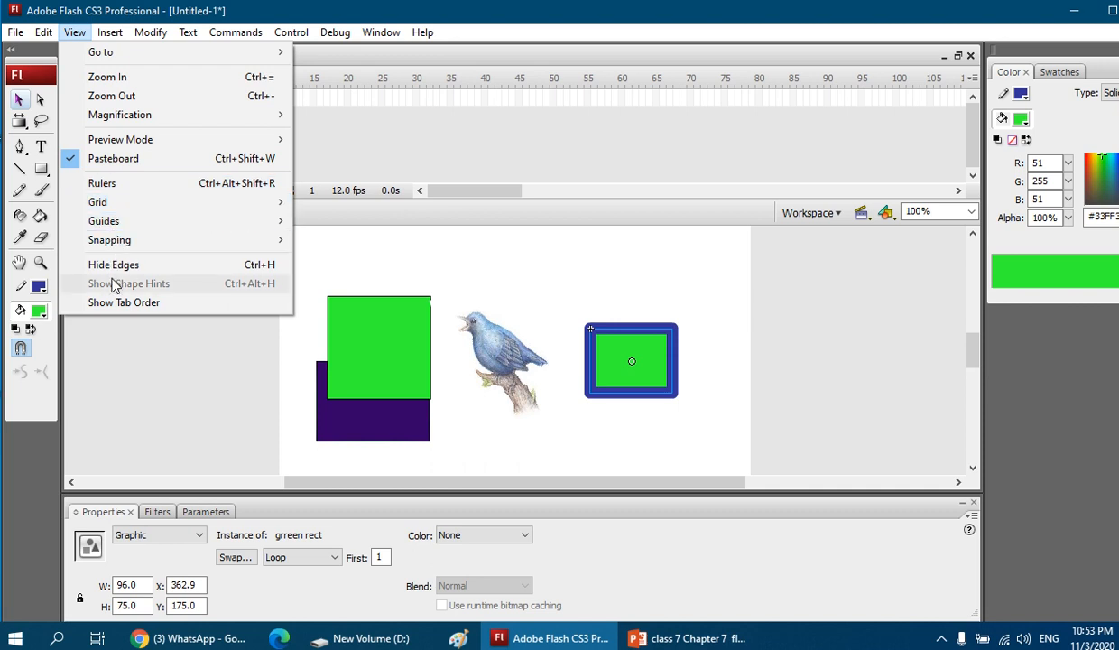
click(457, 292)
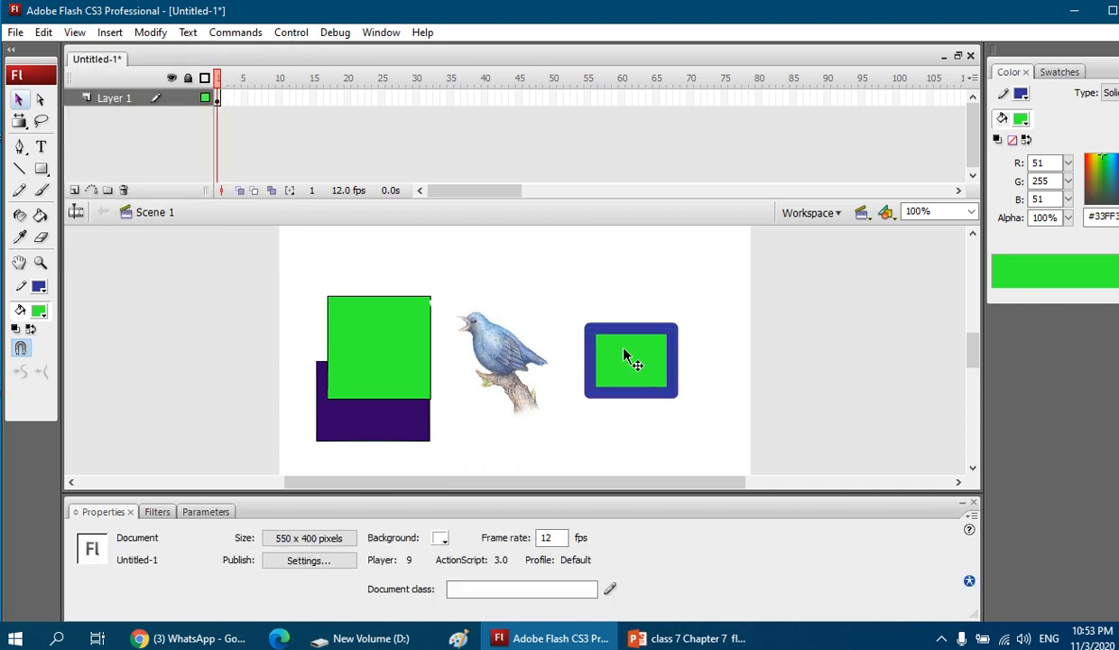
drag(630, 361, 631, 310)
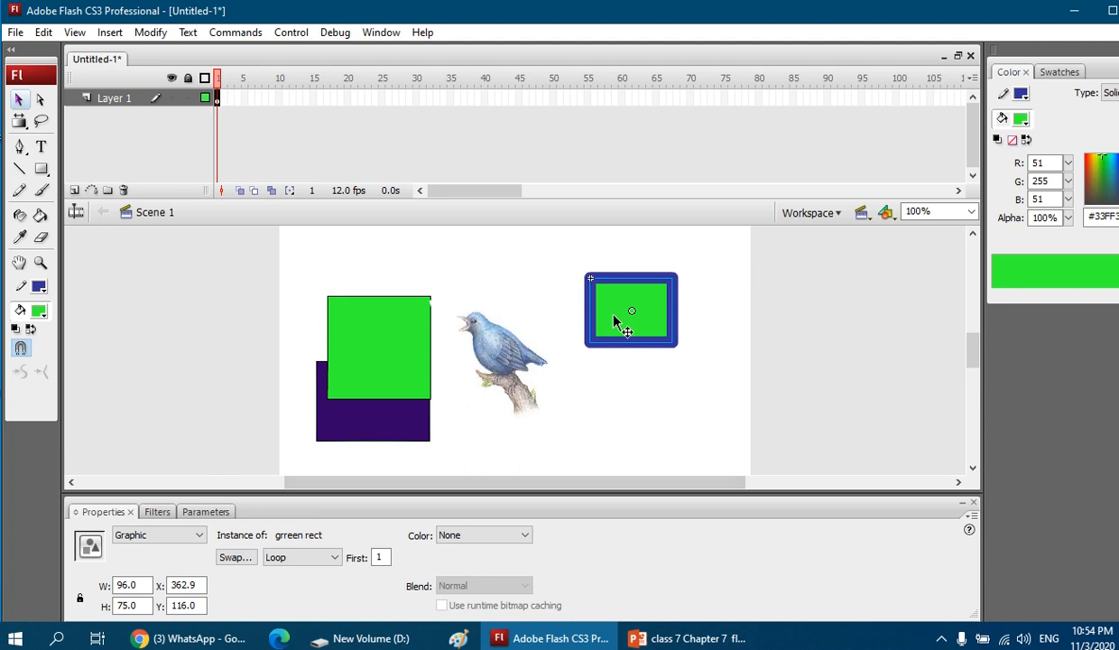
Apply a white Tint color effect to the rectangle symbol and set its strength to 15%.
click(525, 537)
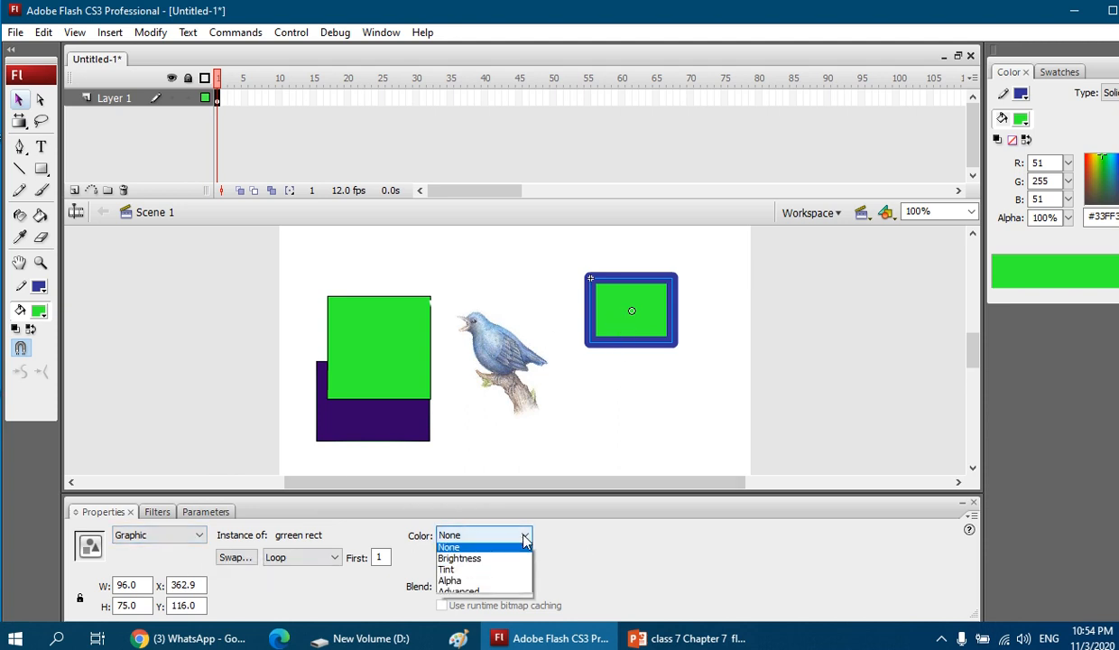
click(485, 574)
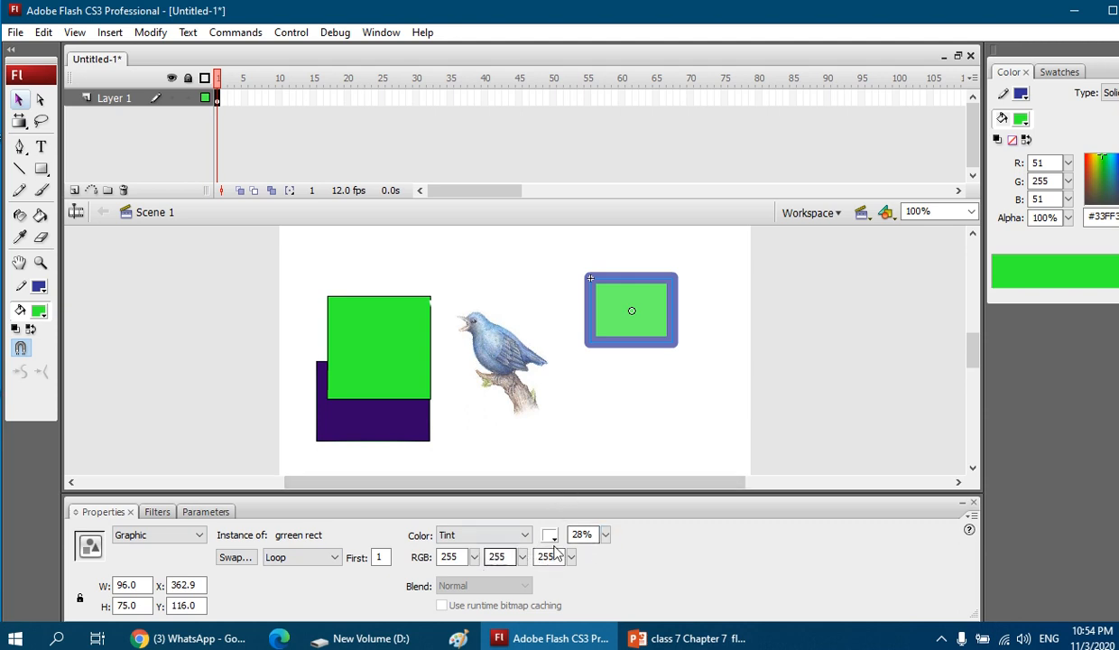
drag(605, 535, 610, 563)
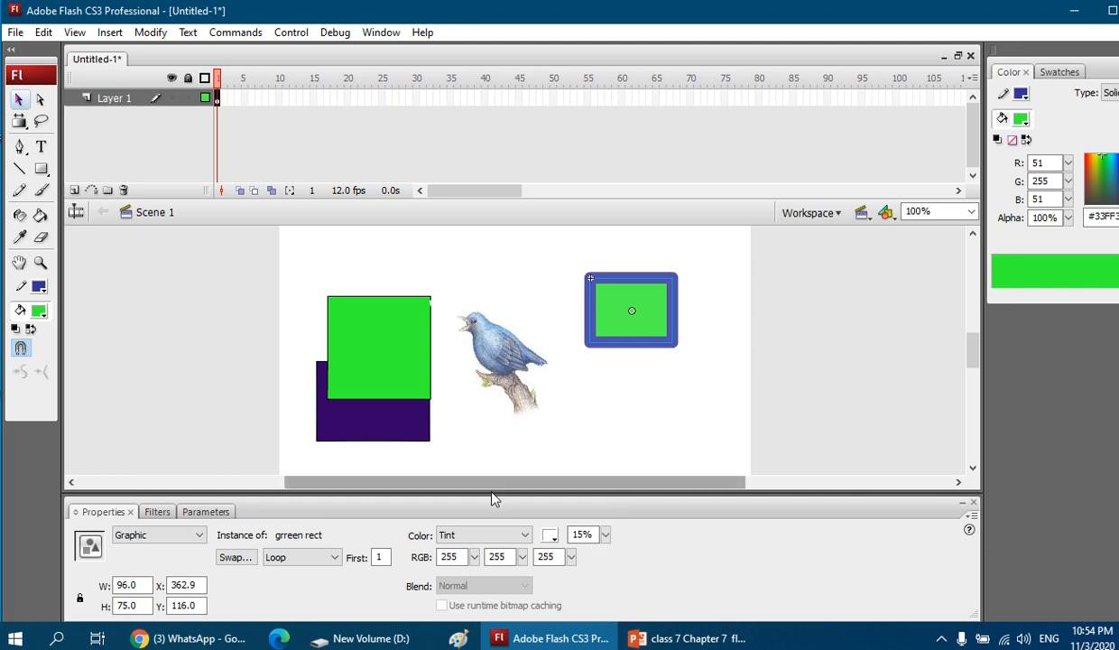
Switch the rectangle symbol's color effect to Alpha and set it to 72%.
click(525, 539)
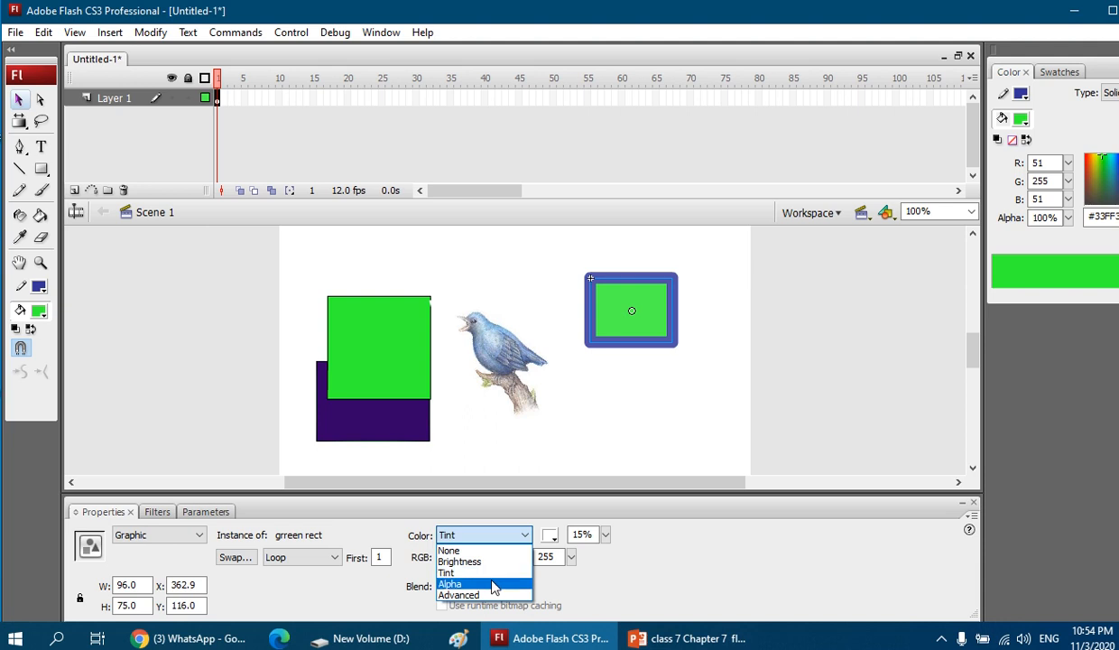
click(490, 579)
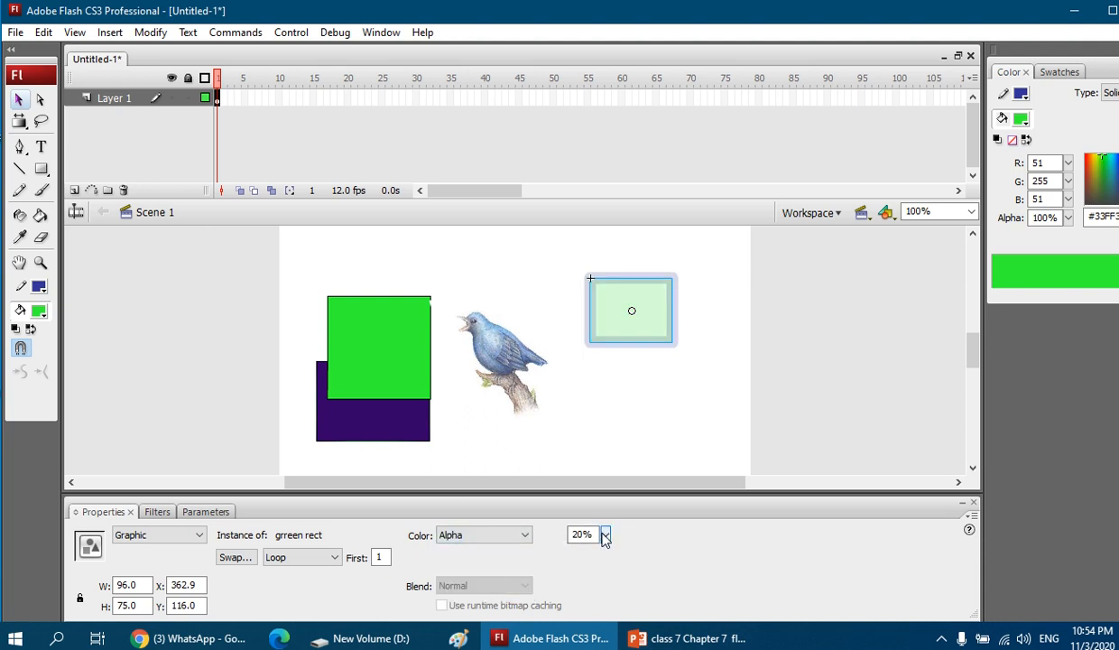
drag(605, 535, 634, 445)
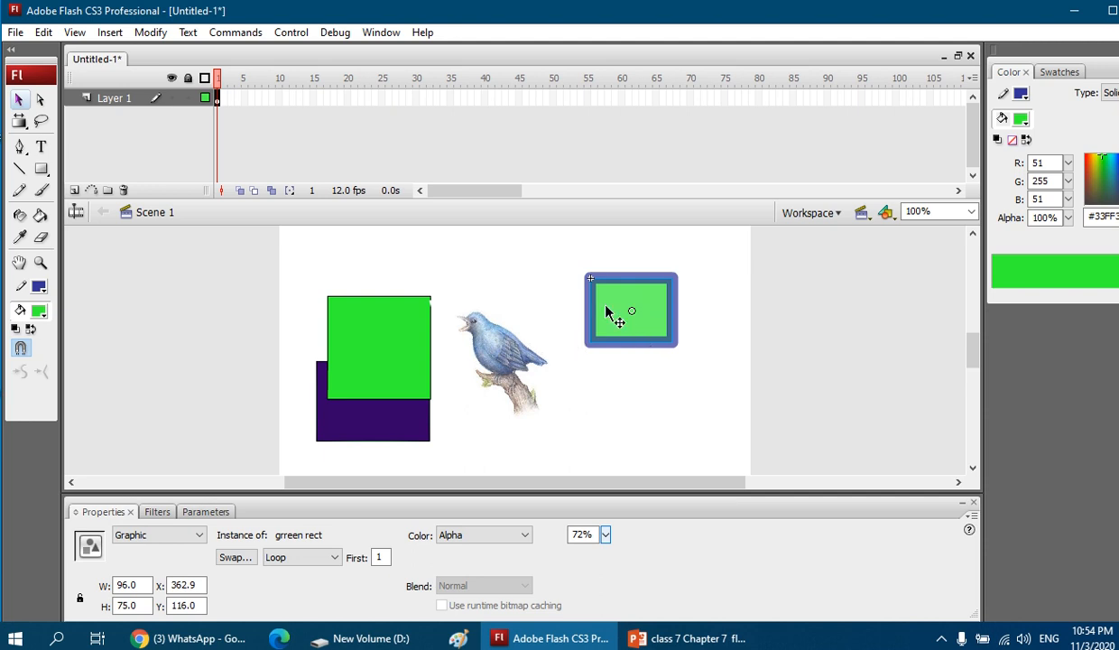
Select the large green square's fill, then the dark purple rectangle's fill below it.
key(ctrl+b)
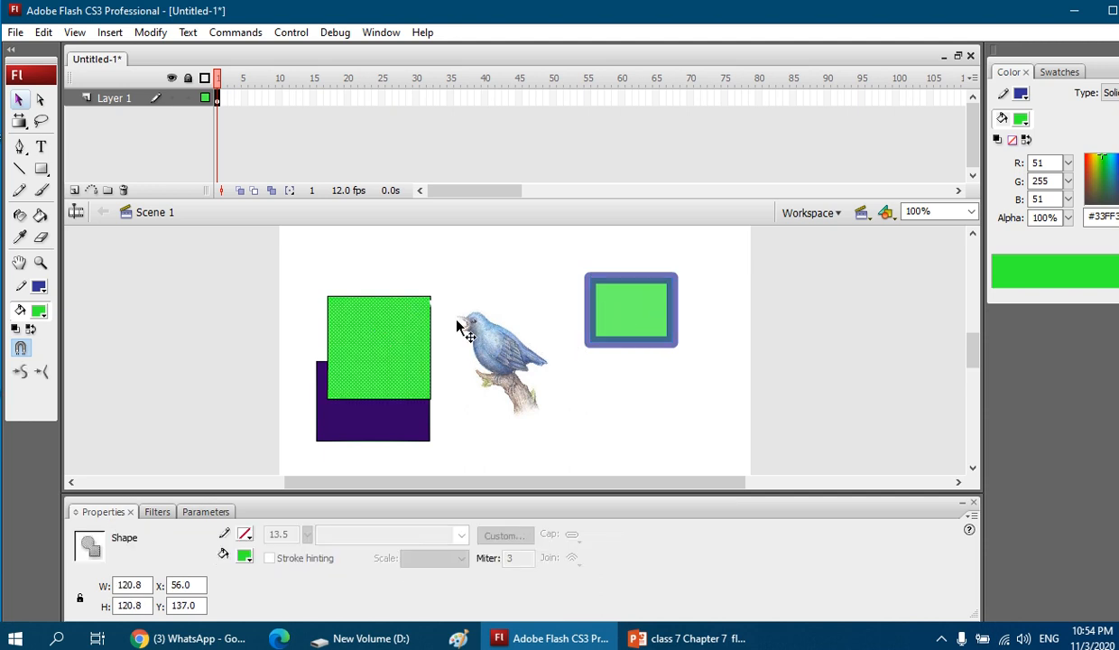
click(368, 421)
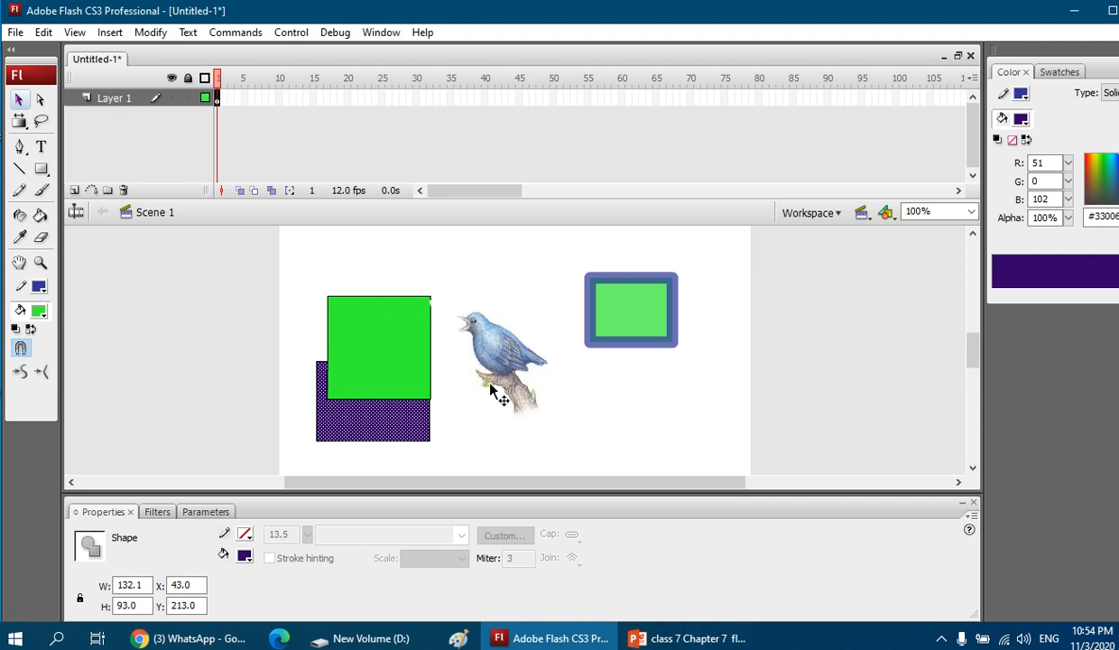
Move the bird bitmap to X 261.1, Y 92.8 so that it partly overlaps the blue-bordered rectangle symbol.
click(510, 411)
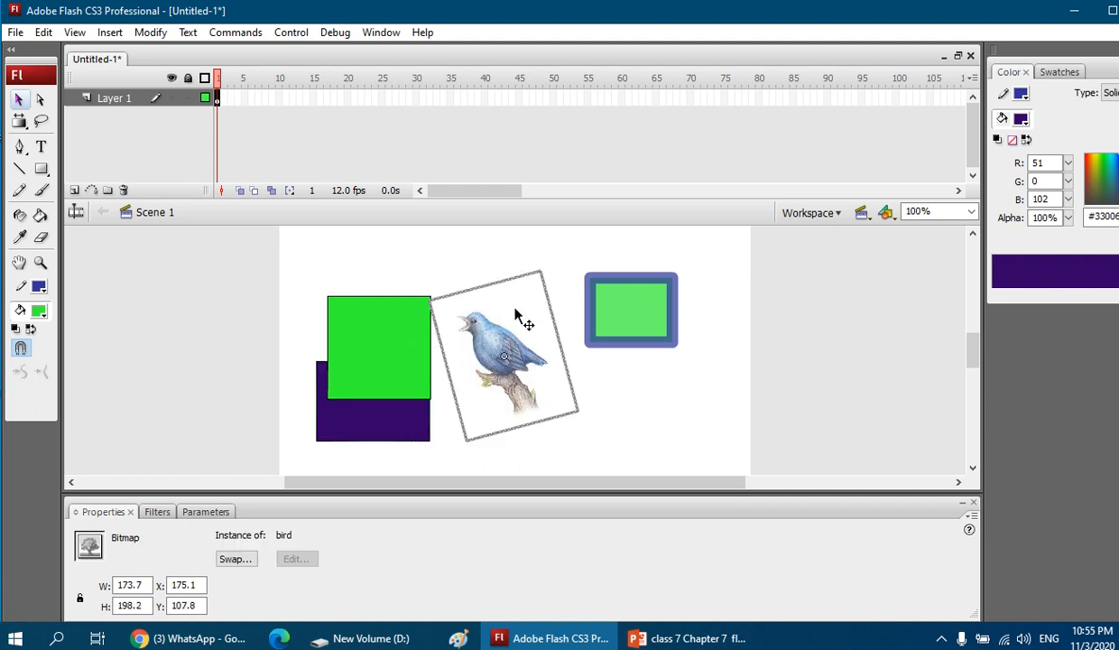
drag(516, 312, 594, 298)
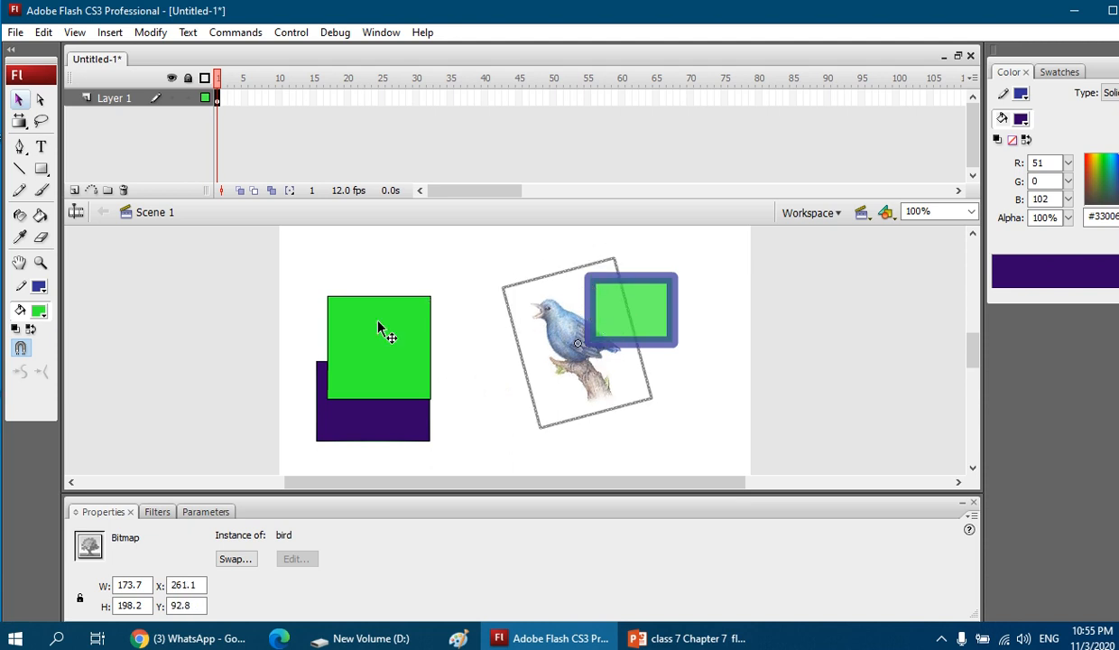
Move the large green square's fill off its outline and back to X 56, Y 137, and group the fill.
drag(379, 340, 357, 326)
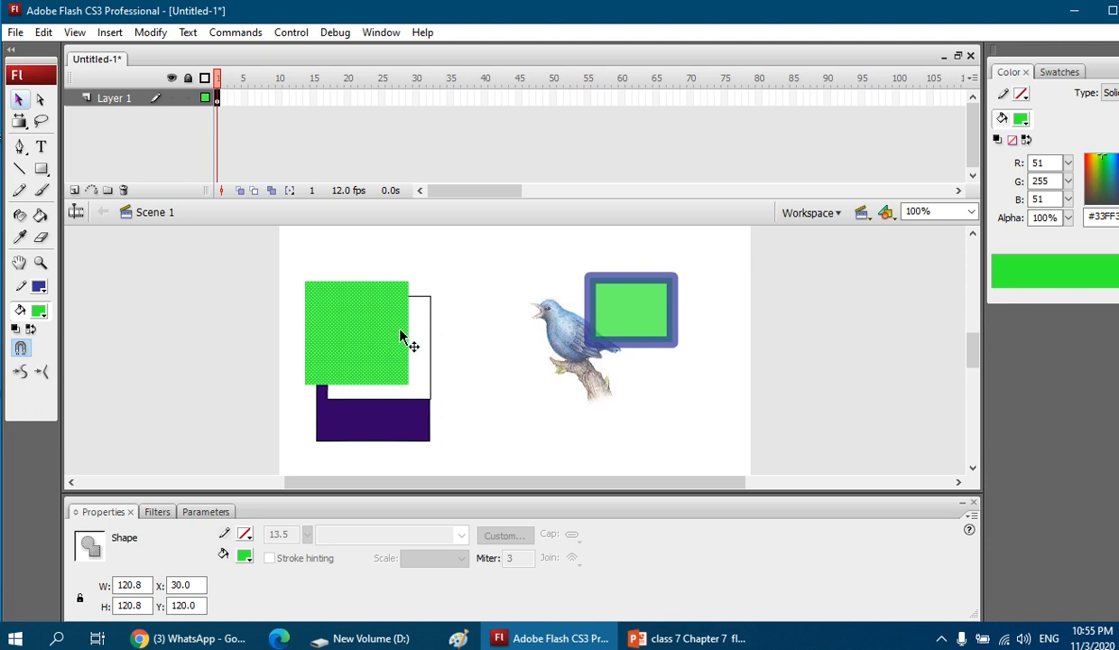
drag(399, 341, 422, 356)
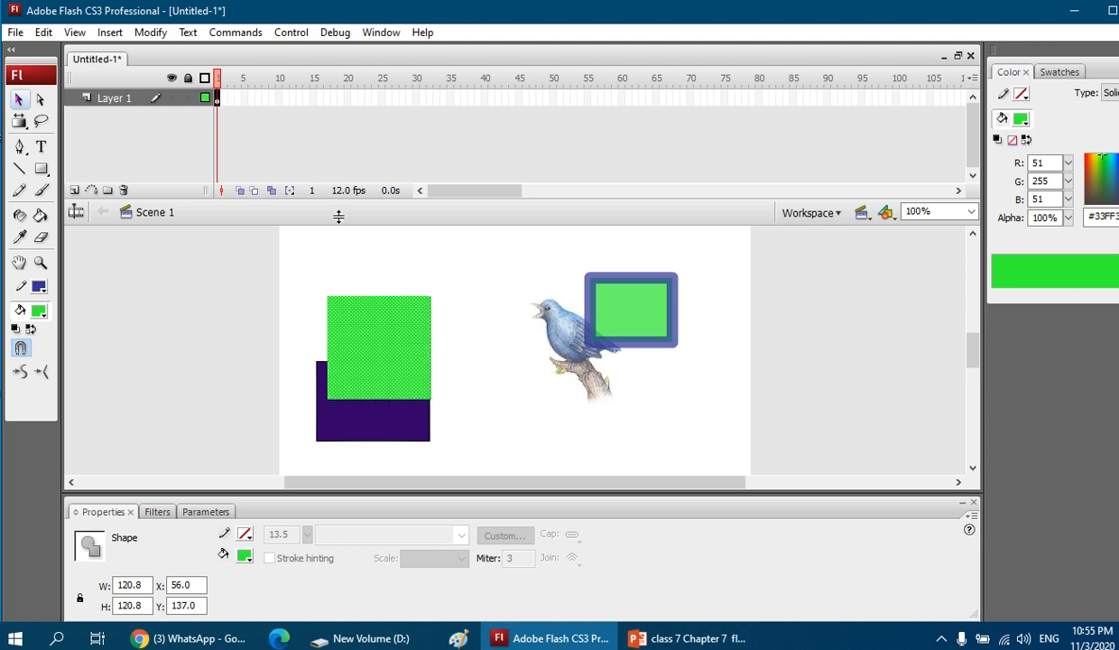
click(150, 32)
click(214, 311)
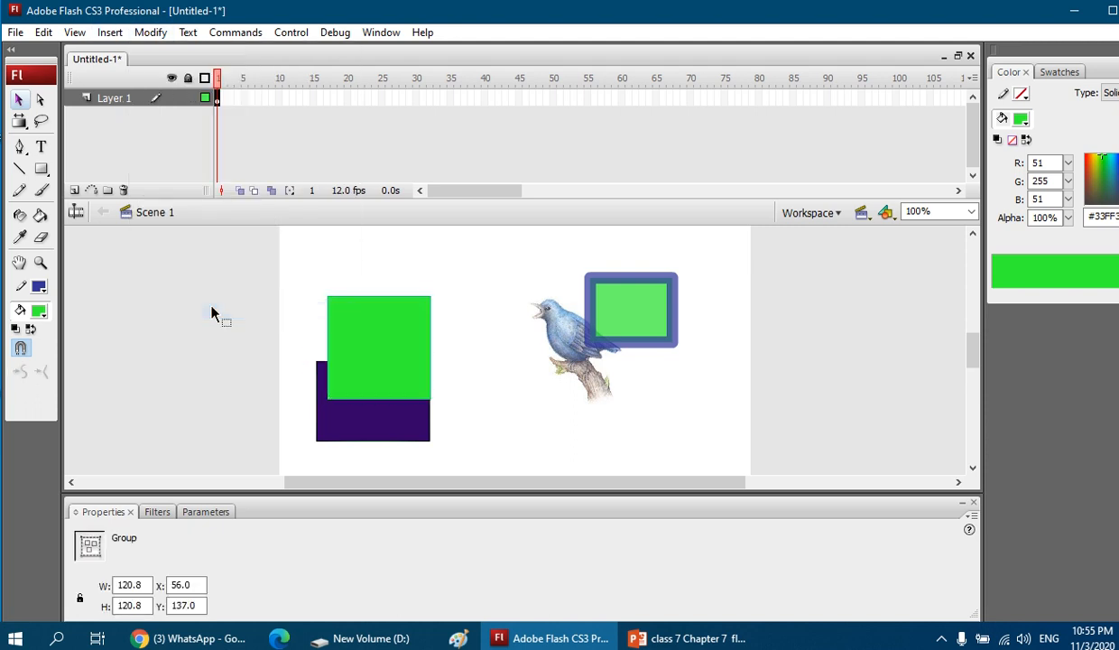
Group the green square with its outline and the adjoining purple strip, and shift the group to X 46.4, Y 135.8.
click(16, 99)
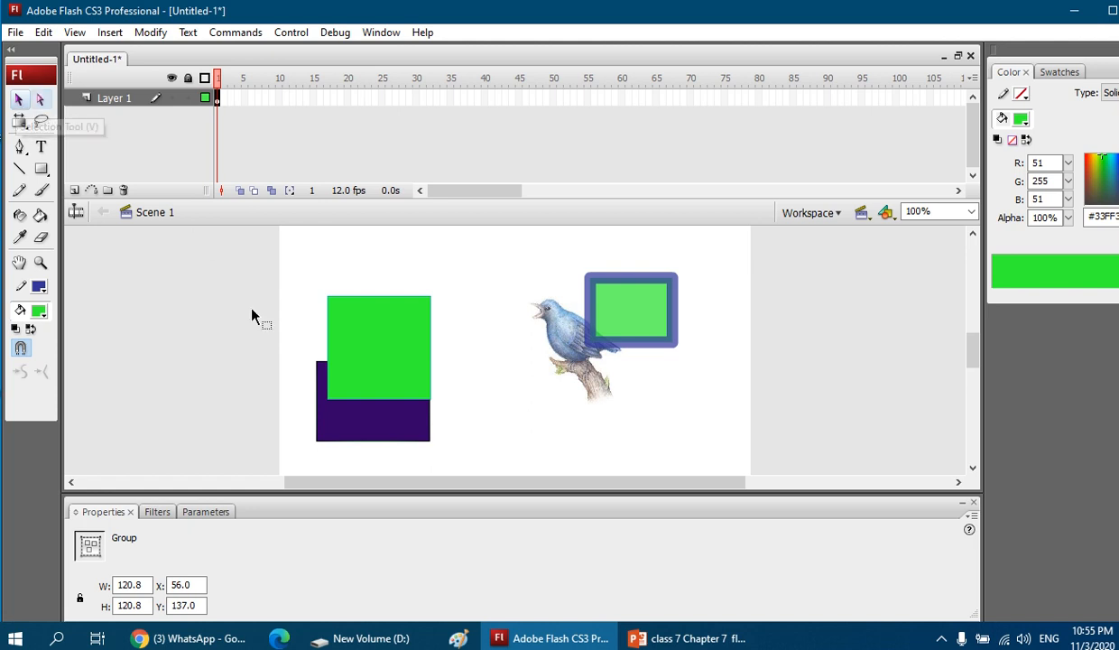
drag(321, 290, 437, 417)
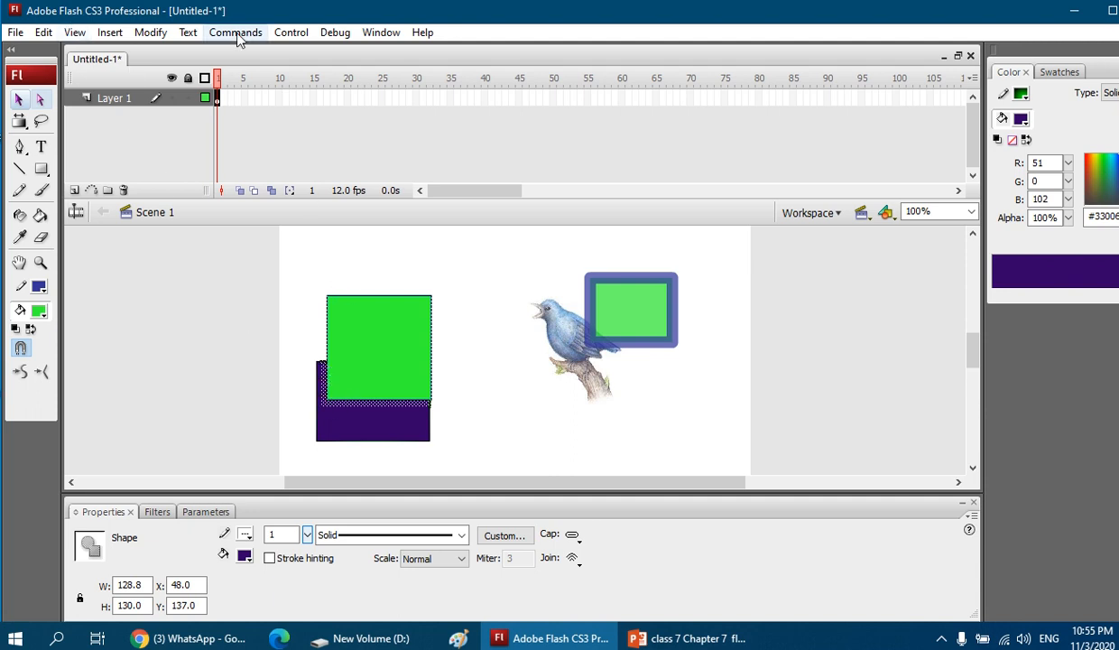
click(152, 33)
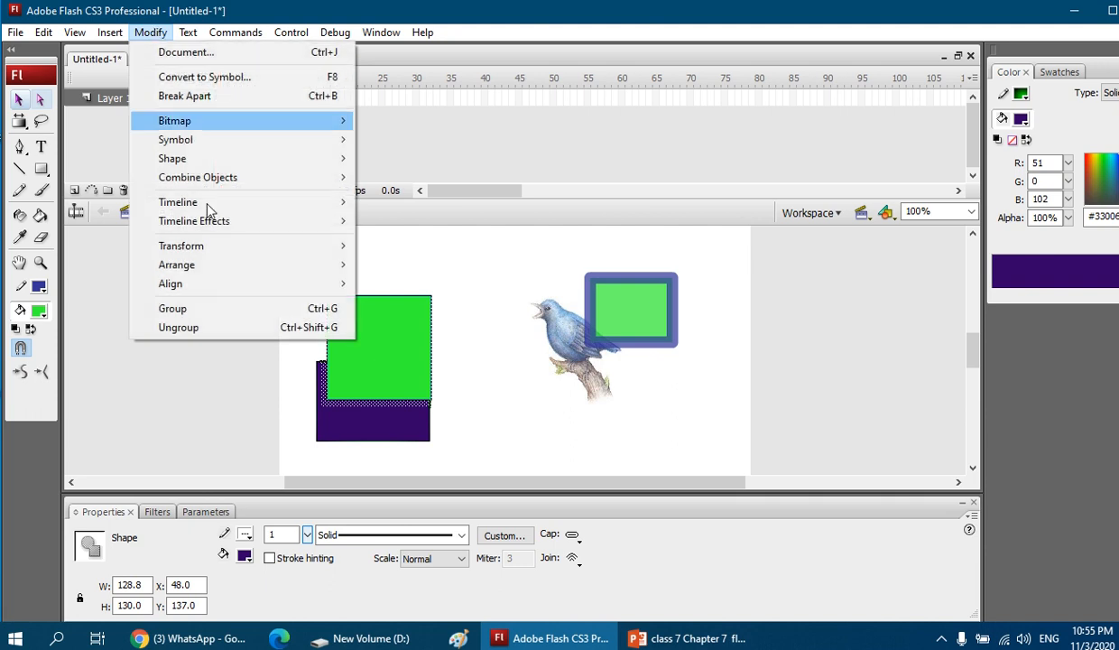
click(222, 309)
drag(400, 370, 383, 319)
drag(306, 264, 338, 324)
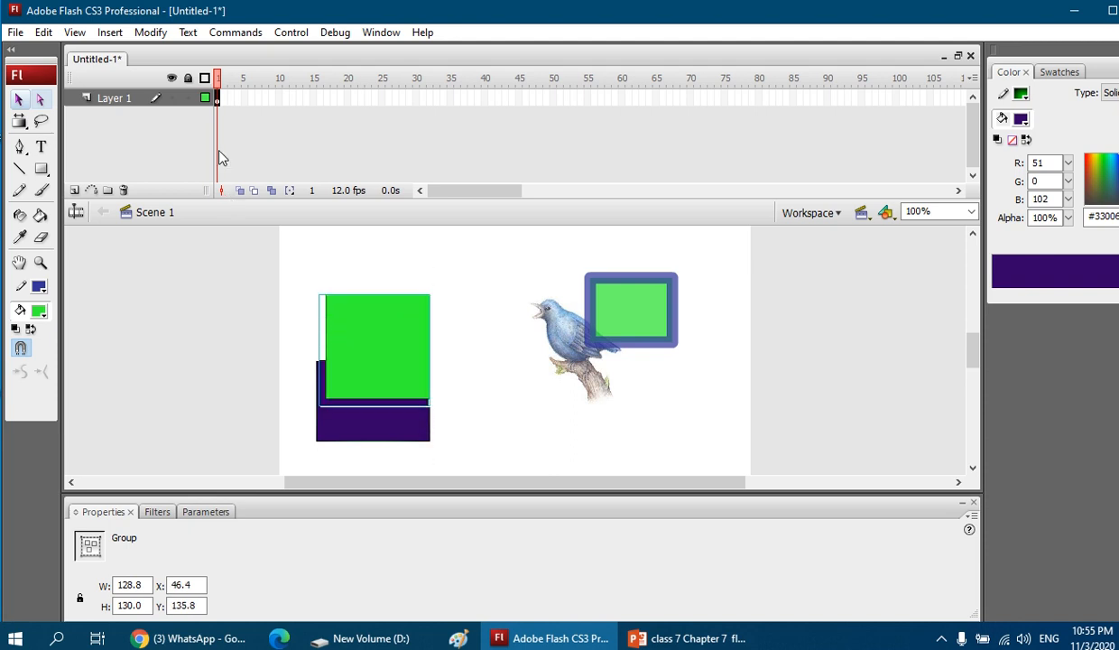
Ungroup the combined green square, outline and purple strip, and clear the selection.
click(151, 32)
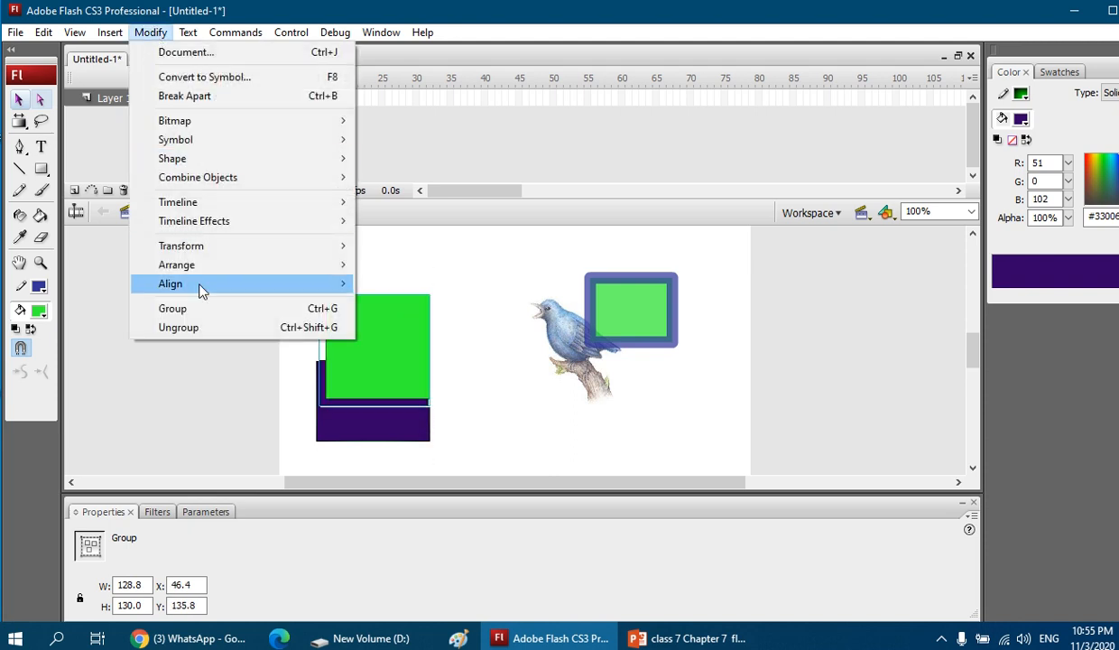
click(205, 330)
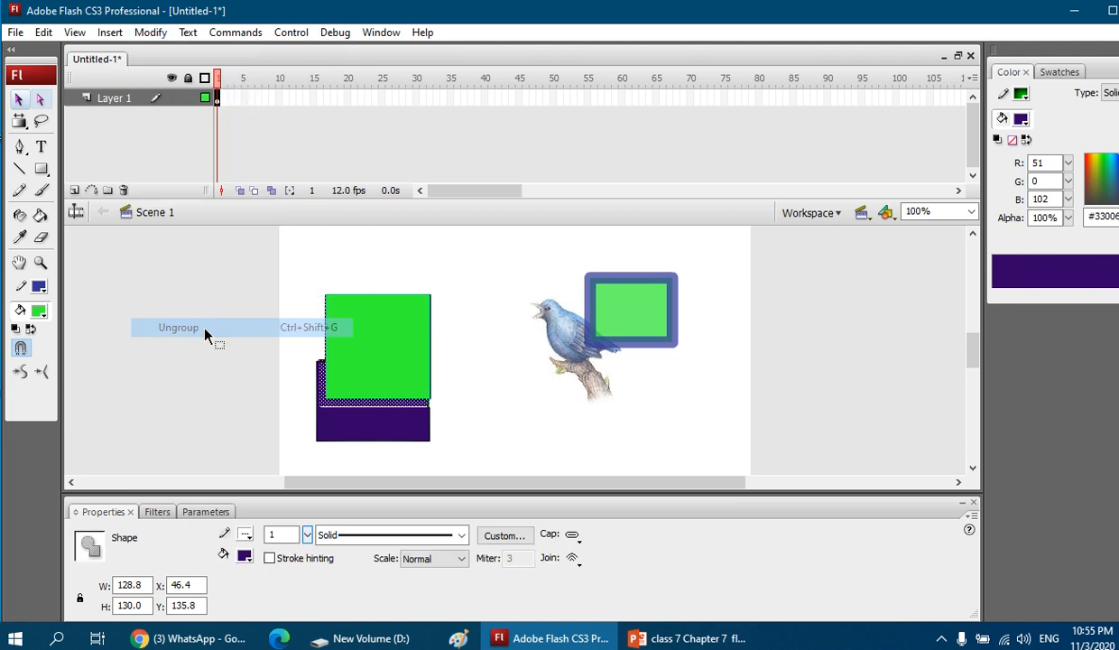
click(432, 443)
Move the green square off its outline to X 93.3, Y 106.8, and bend the outline's upper edge slightly upward.
drag(401, 358, 432, 333)
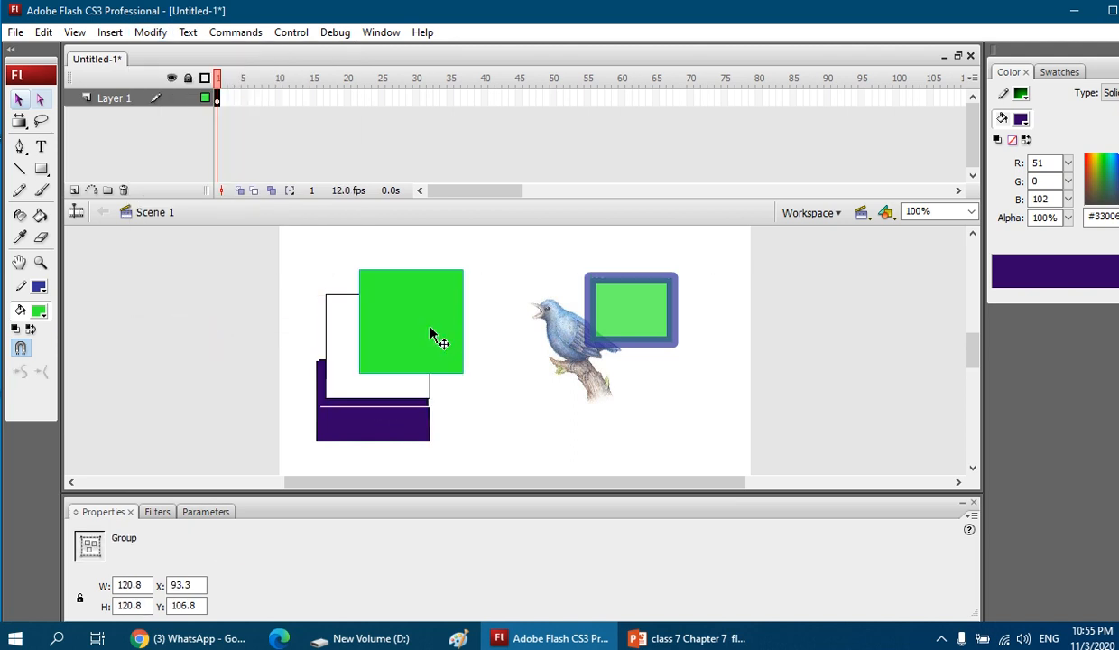
drag(340, 301, 339, 283)
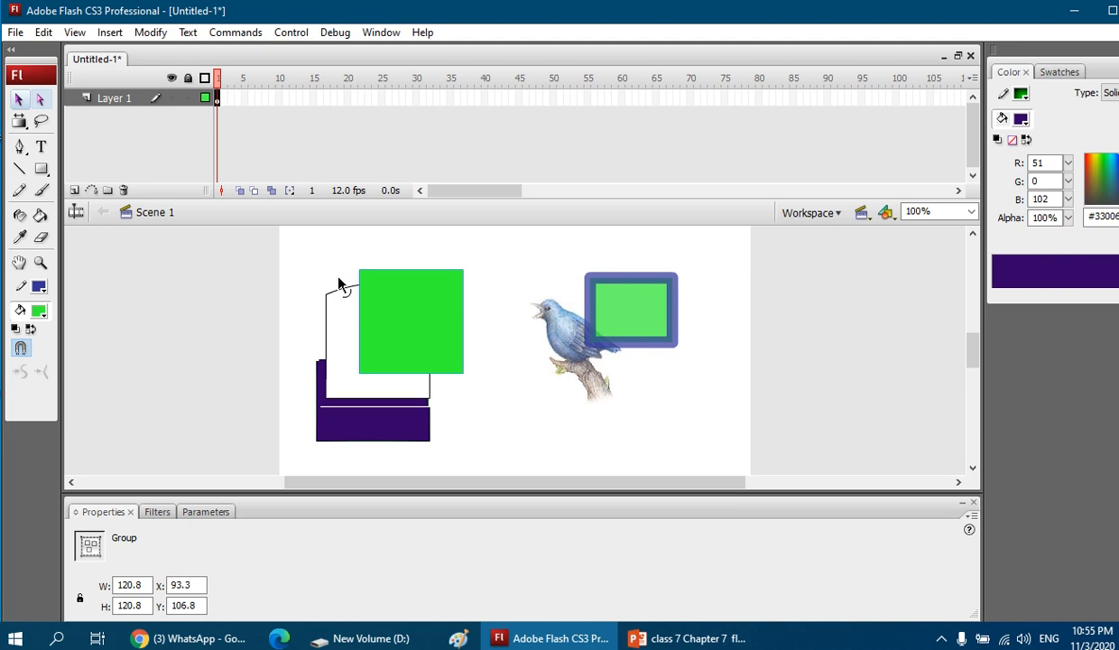